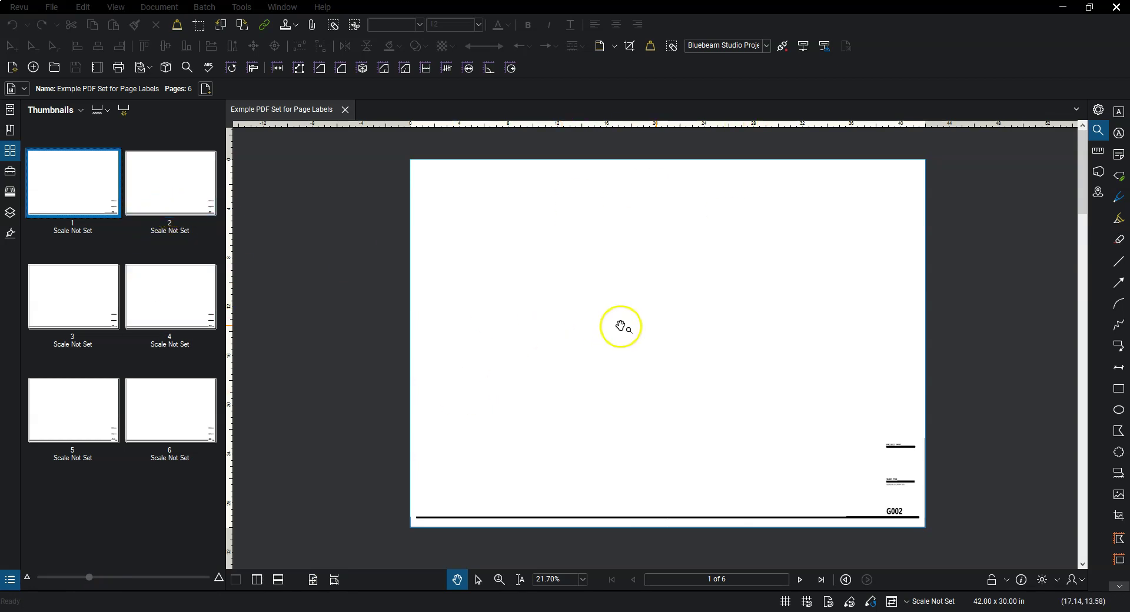
Look through the set's unlabelled pages and examine the sheet number and sheet title in the first page's title block
{"action": "left_click", "coordinate": [147, 189]}
{"action": "left_click", "coordinate": [94, 293]}
{"action": "left_click", "coordinate": [160, 293]}
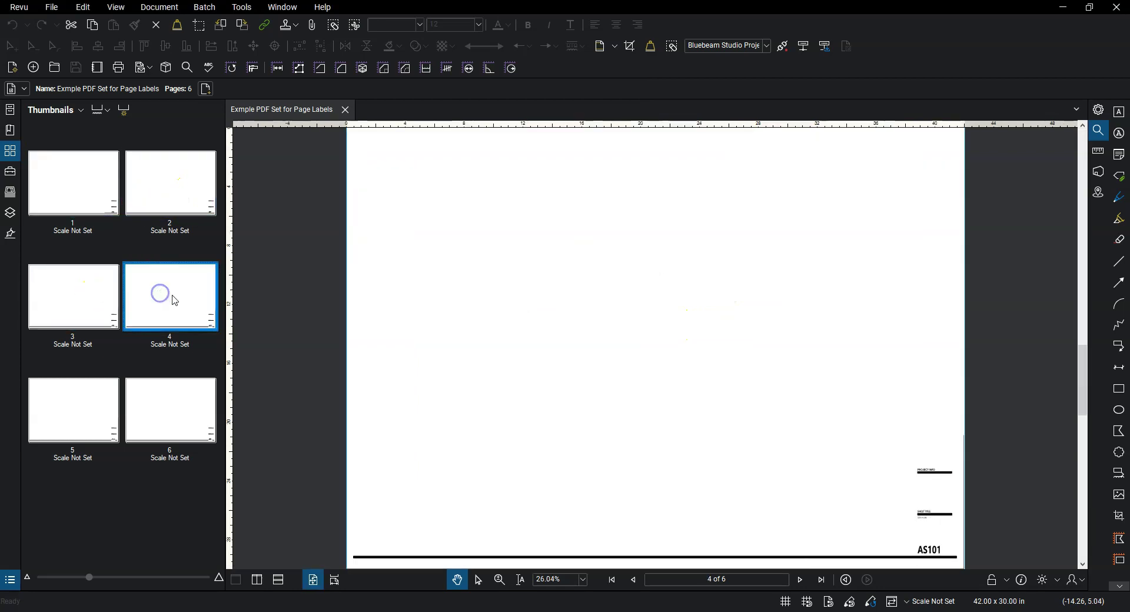
{"action": "left_click", "coordinate": [91, 189]}
{"action": "left_click", "coordinate": [165, 181]}
{"action": "scroll", "coordinate": [912, 512], "scroll_direction": "up", "scroll_amount": 1}
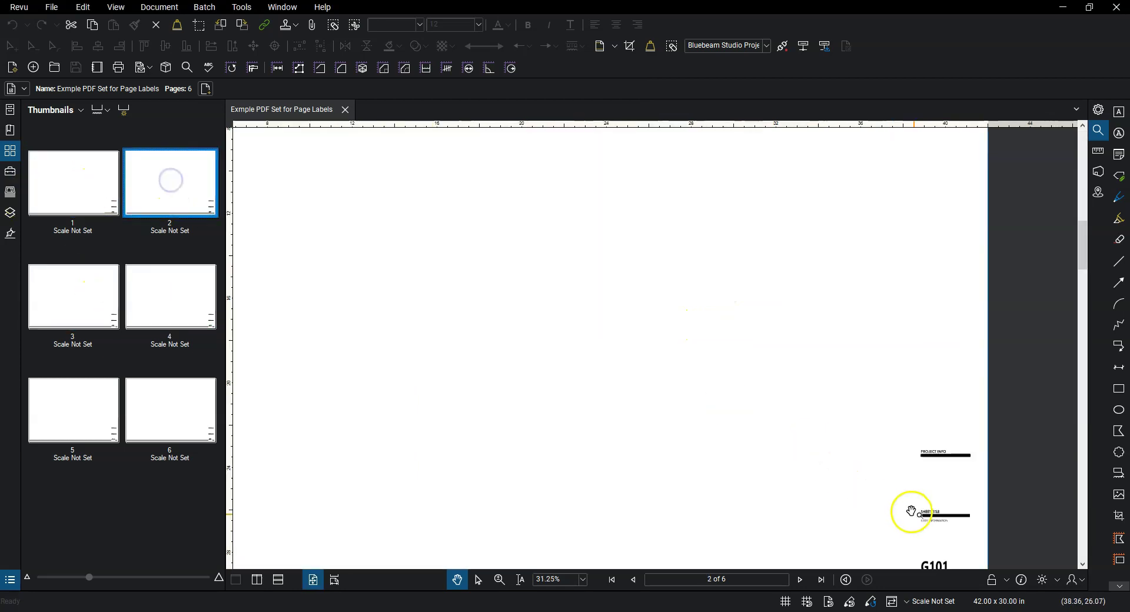
{"action": "left_click_drag", "start_coordinate": [911, 511], "coordinate": [739, 317]}
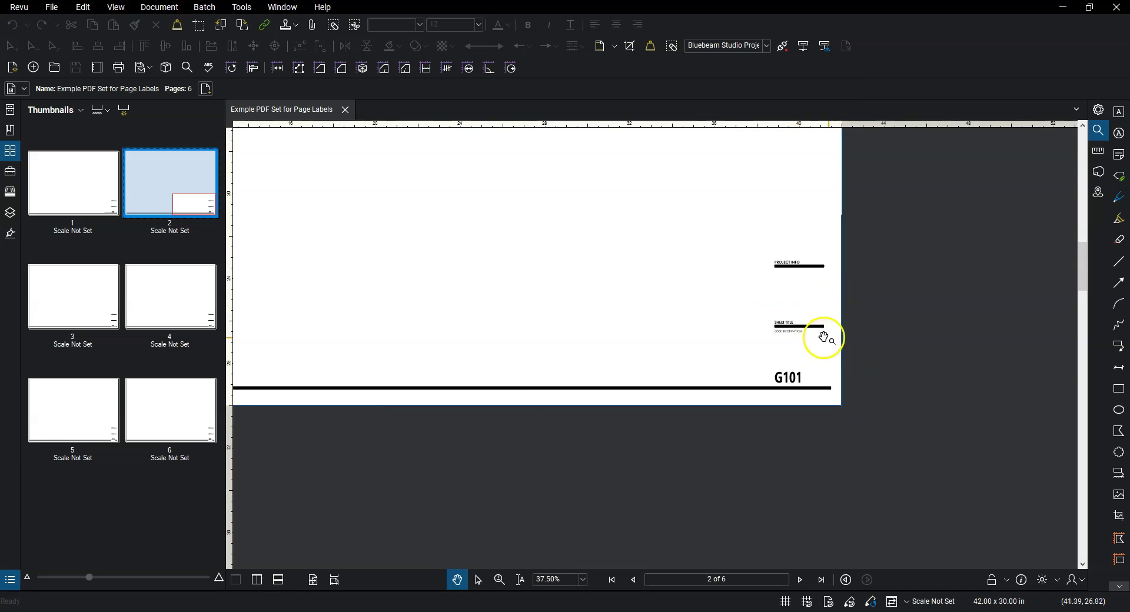
{"action": "scroll", "coordinate": [616, 308], "scroll_direction": "down", "scroll_amount": 1}
{"action": "left_click", "coordinate": [83, 211]}
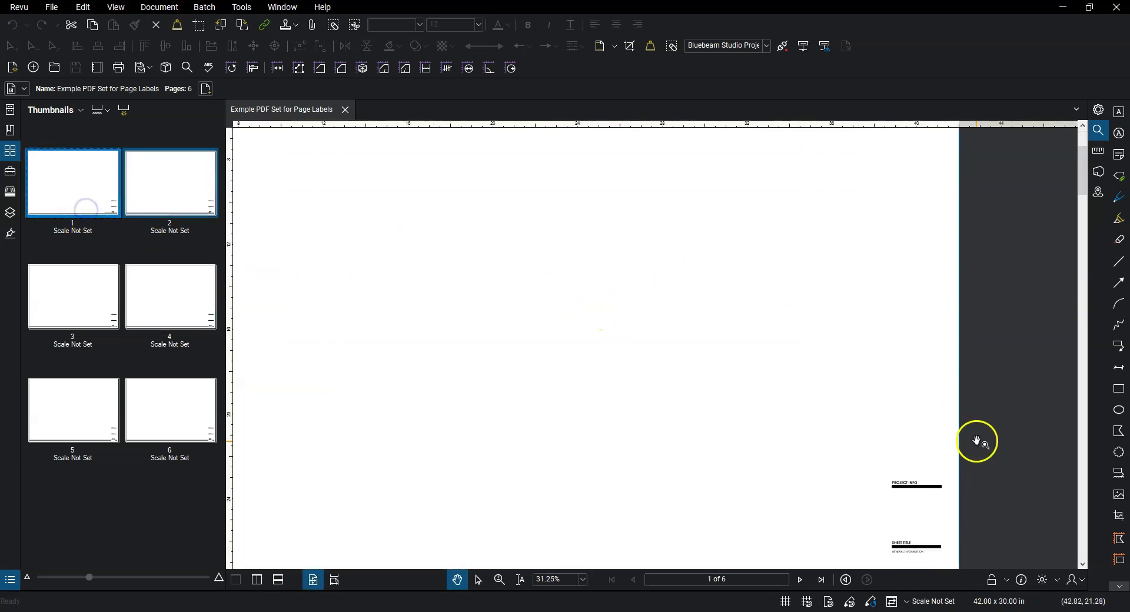
{"action": "scroll", "coordinate": [934, 355], "scroll_direction": "up", "scroll_amount": 6}
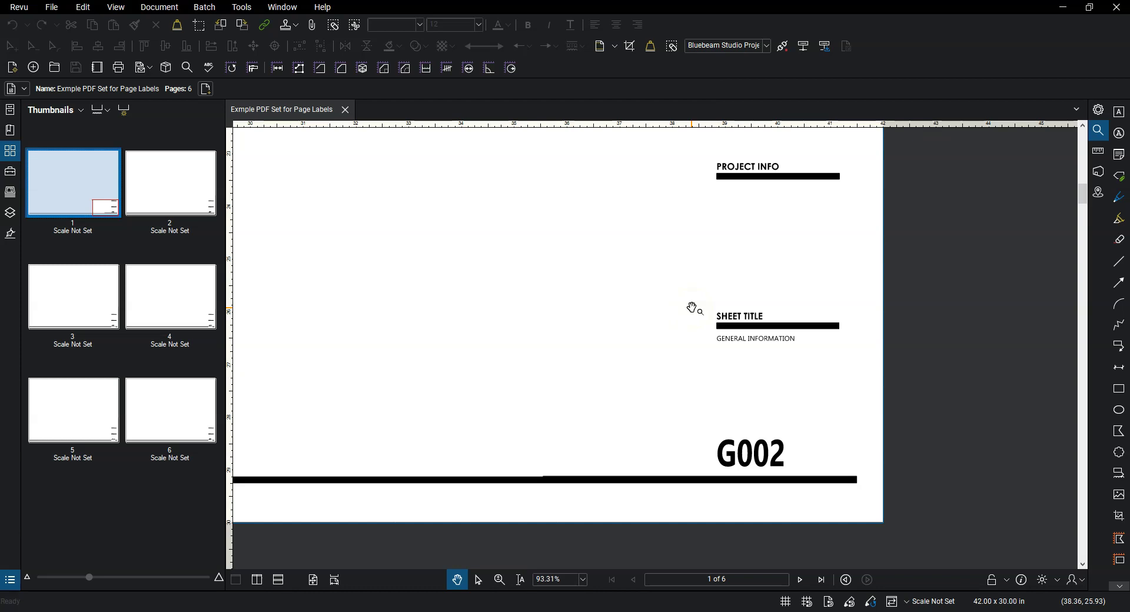
{"action": "scroll", "coordinate": [683, 314], "scroll_direction": "down", "scroll_amount": 3}
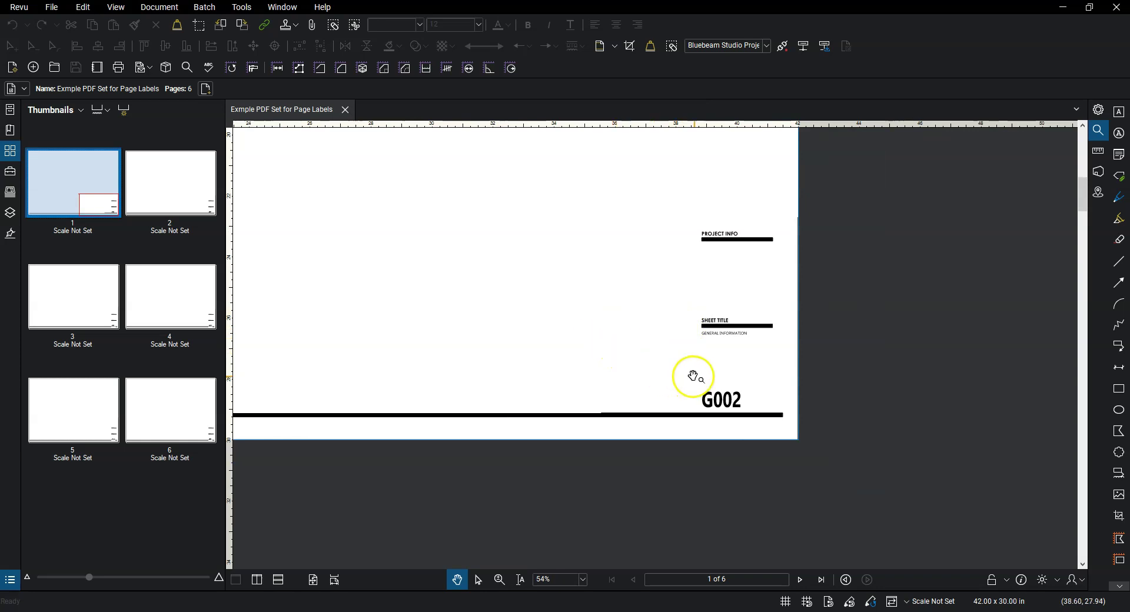
{"action": "left_click", "coordinate": [11, 152]}
{"action": "left_click", "coordinate": [11, 151]}
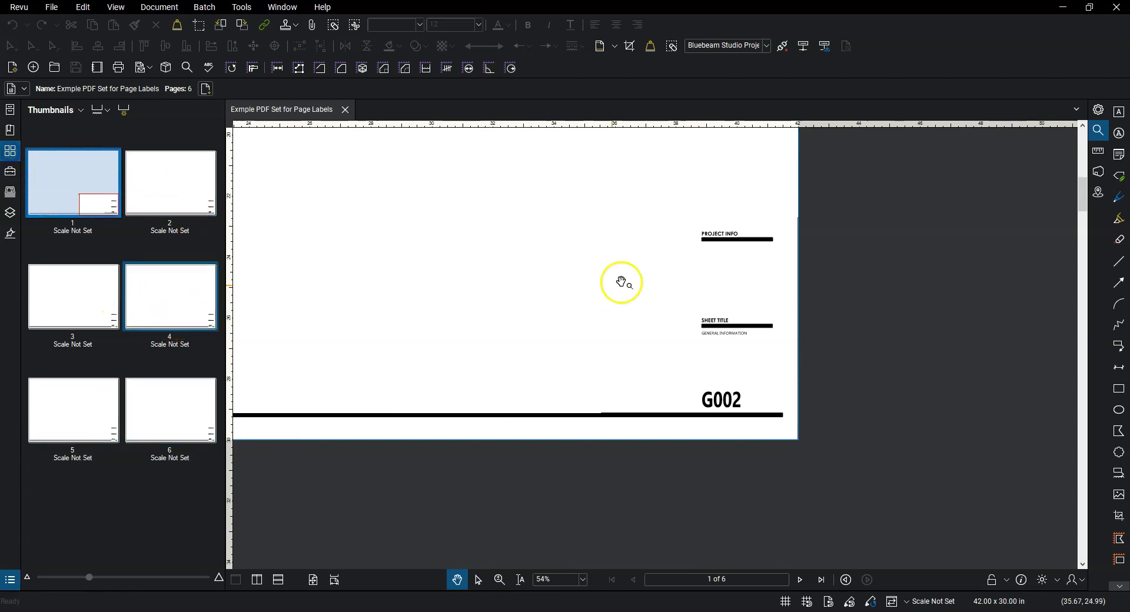
{"action": "scroll", "coordinate": [568, 266], "scroll_direction": "down", "scroll_amount": 2}
{"action": "left_click_drag", "start_coordinate": [568, 266], "coordinate": [669, 370]}
{"action": "scroll", "coordinate": [820, 487], "scroll_direction": "up", "scroll_amount": 3}
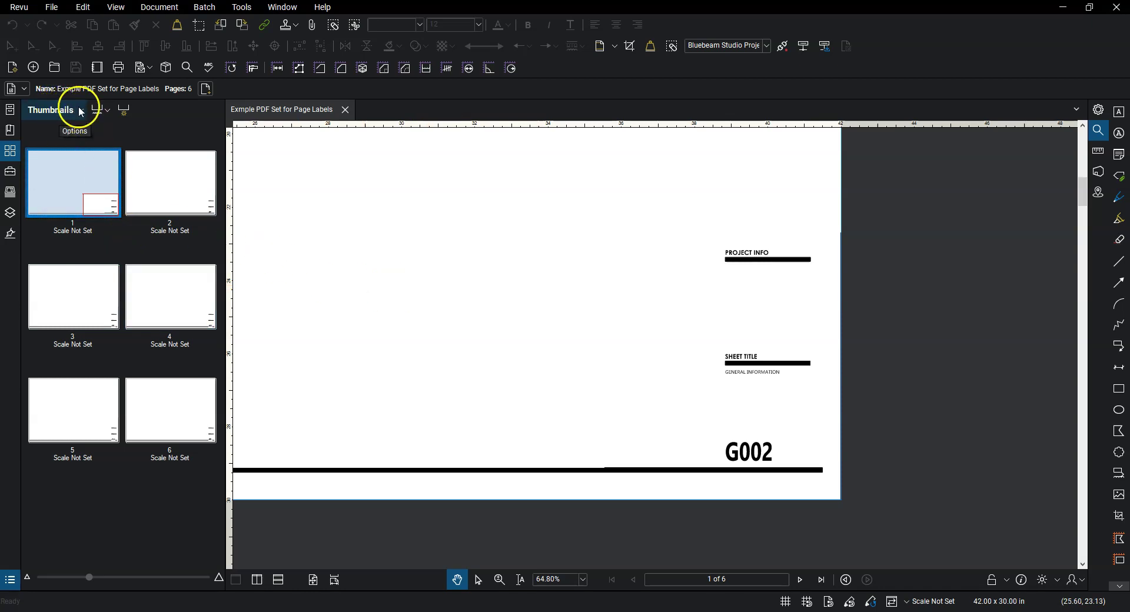
Start creating page labels from a page region and box the sheet number G002 in the first page's title block
{"action": "left_click", "coordinate": [123, 112]}
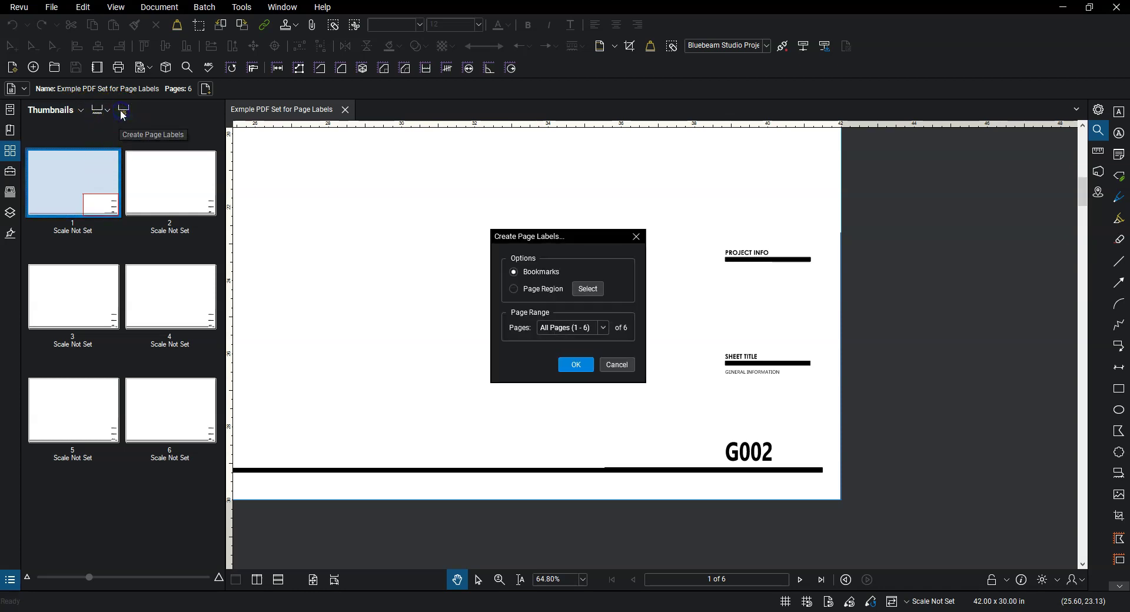
{"action": "left_click", "coordinate": [537, 293]}
{"action": "left_click", "coordinate": [562, 325]}
{"action": "left_click", "coordinate": [591, 289]}
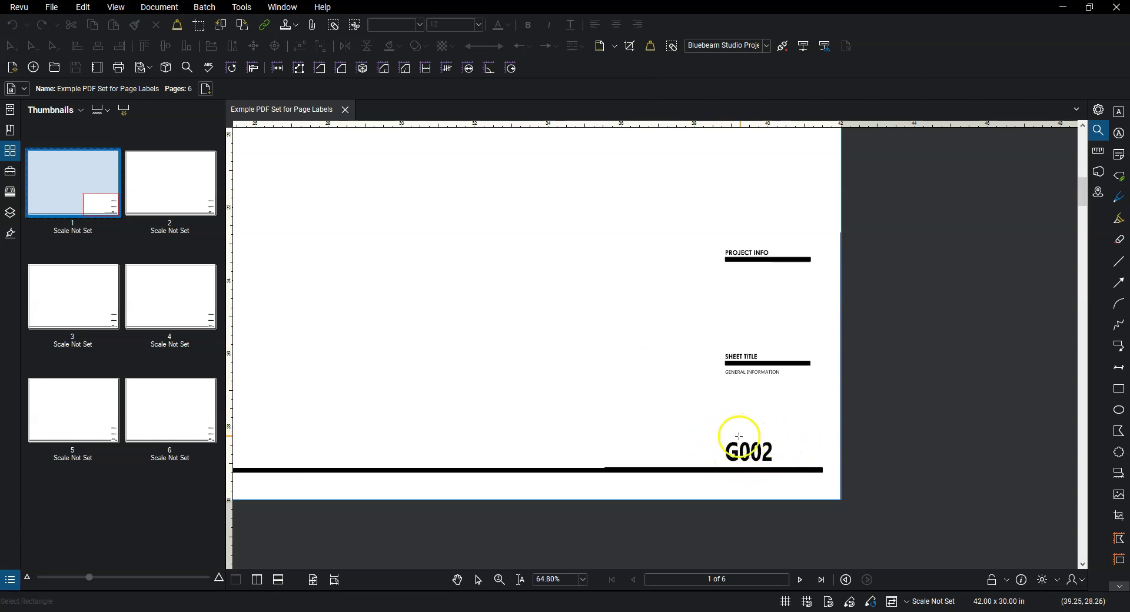
{"action": "left_click_drag", "start_coordinate": [720, 437], "coordinate": [817, 466]}
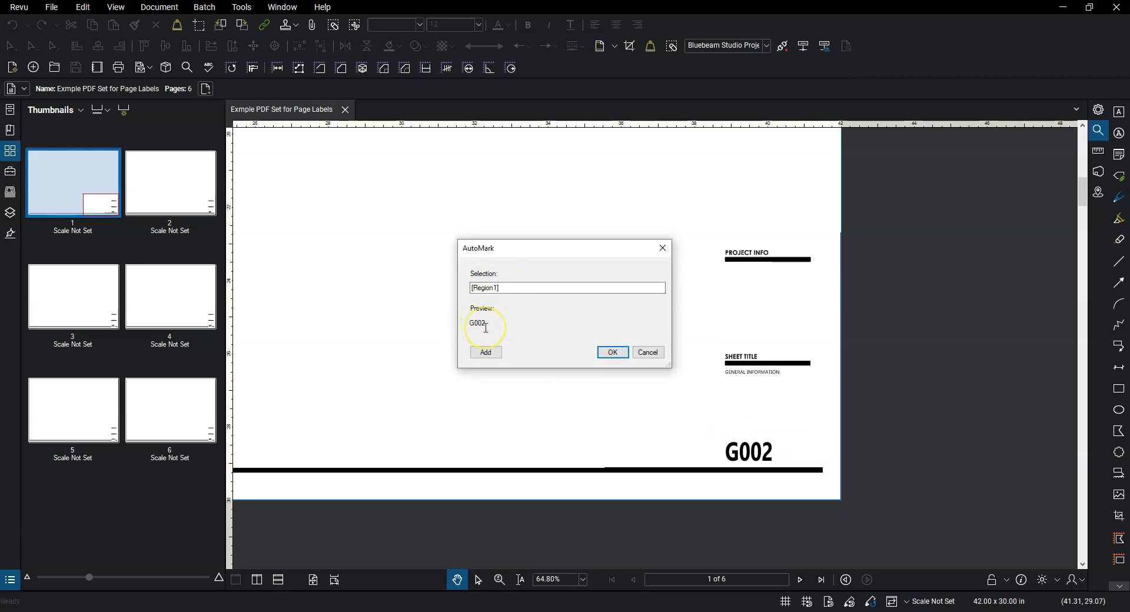
Append " - " to the label format and add a second region covering the full space below the SHEET TITLE bar
{"action": "left_click", "coordinate": [507, 288]}
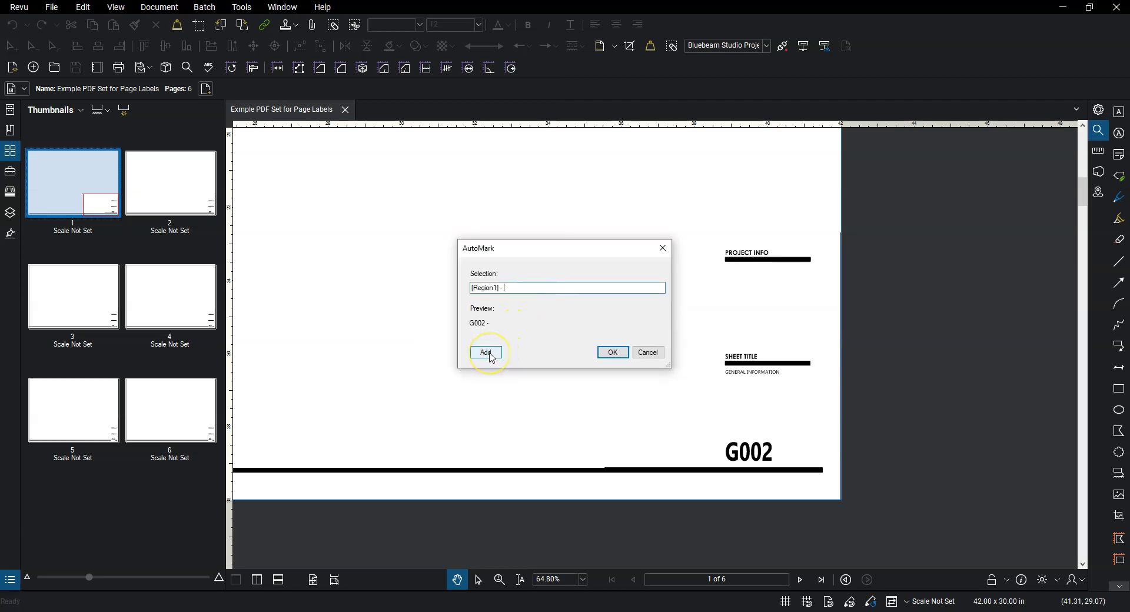
{"action": "left_click", "coordinate": [486, 353]}
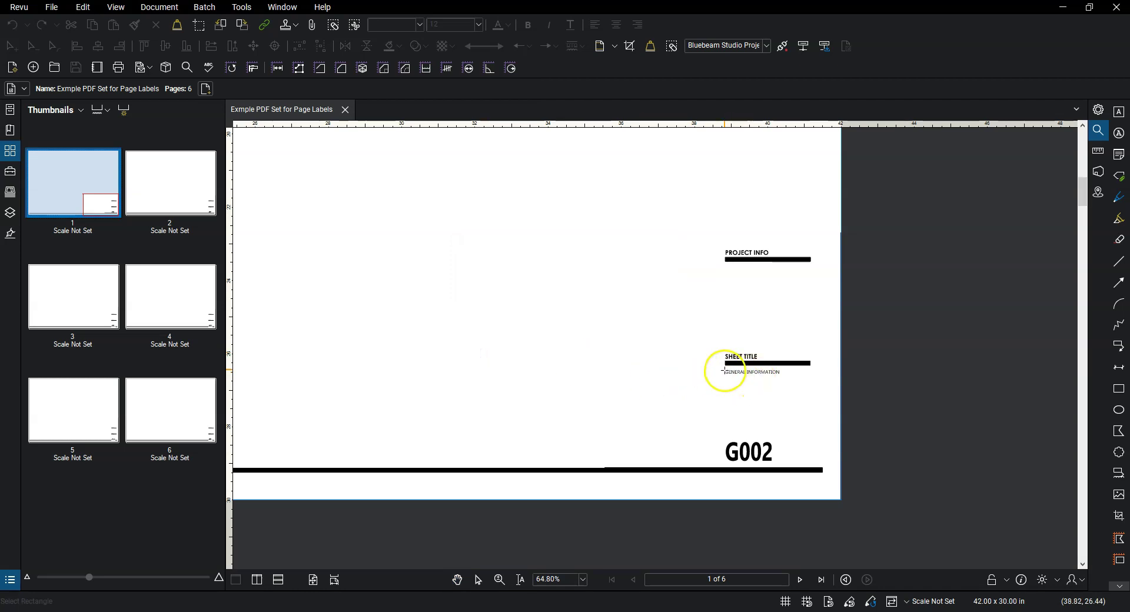
{"action": "scroll", "coordinate": [724, 371], "scroll_direction": "up", "scroll_amount": 3}
{"action": "left_click_drag", "start_coordinate": [784, 393], "coordinate": [683, 352]}
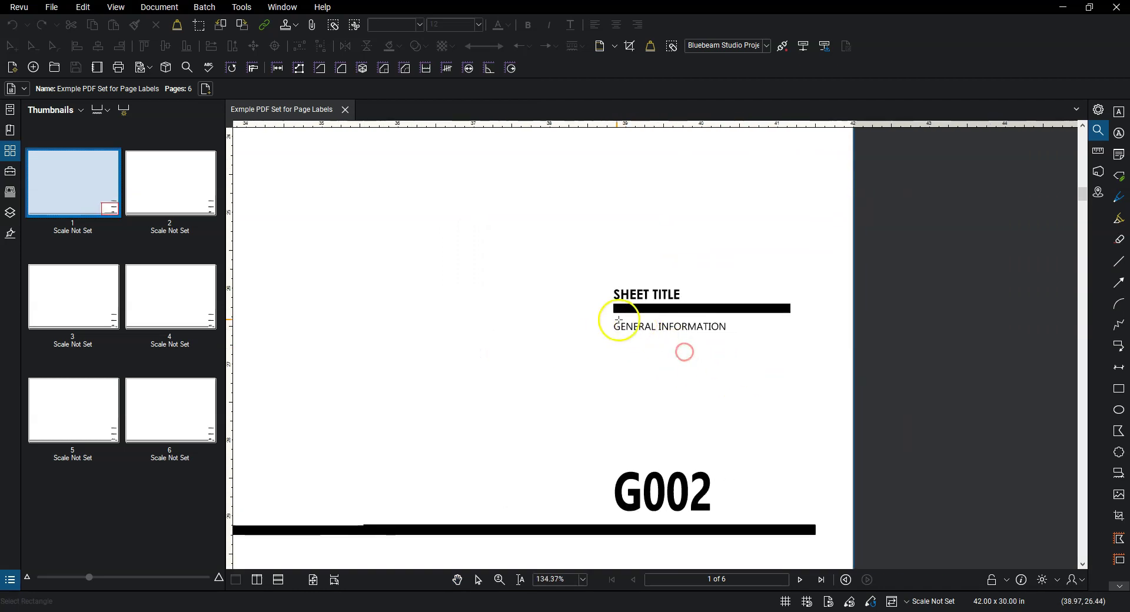
{"action": "left_click_drag", "start_coordinate": [611, 319], "coordinate": [611, 320]}
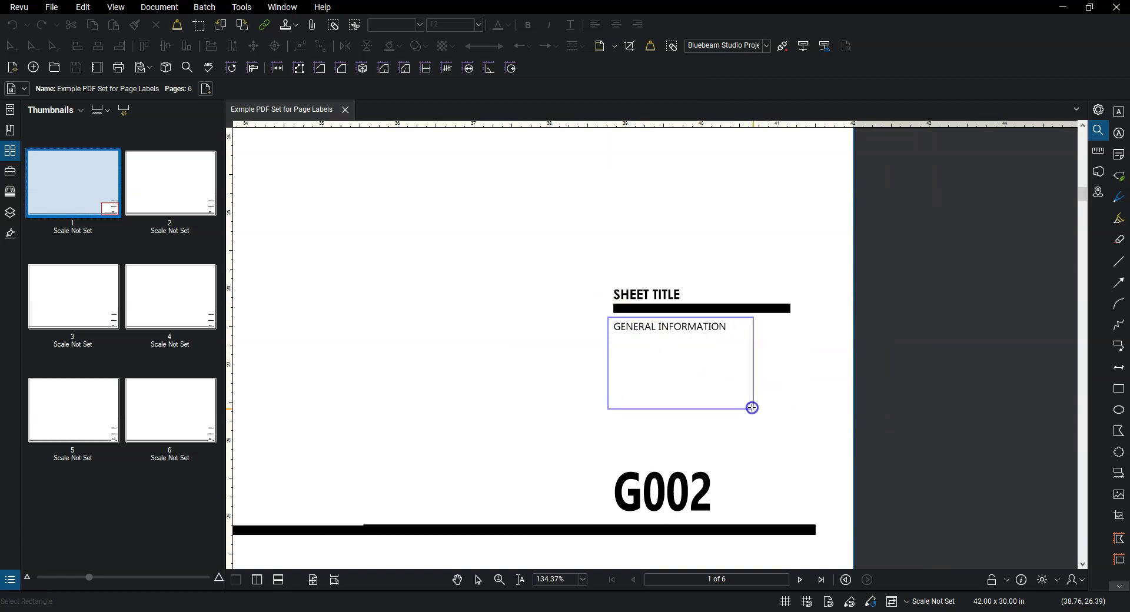
{"action": "left_click_drag", "start_coordinate": [752, 408], "coordinate": [796, 422]}
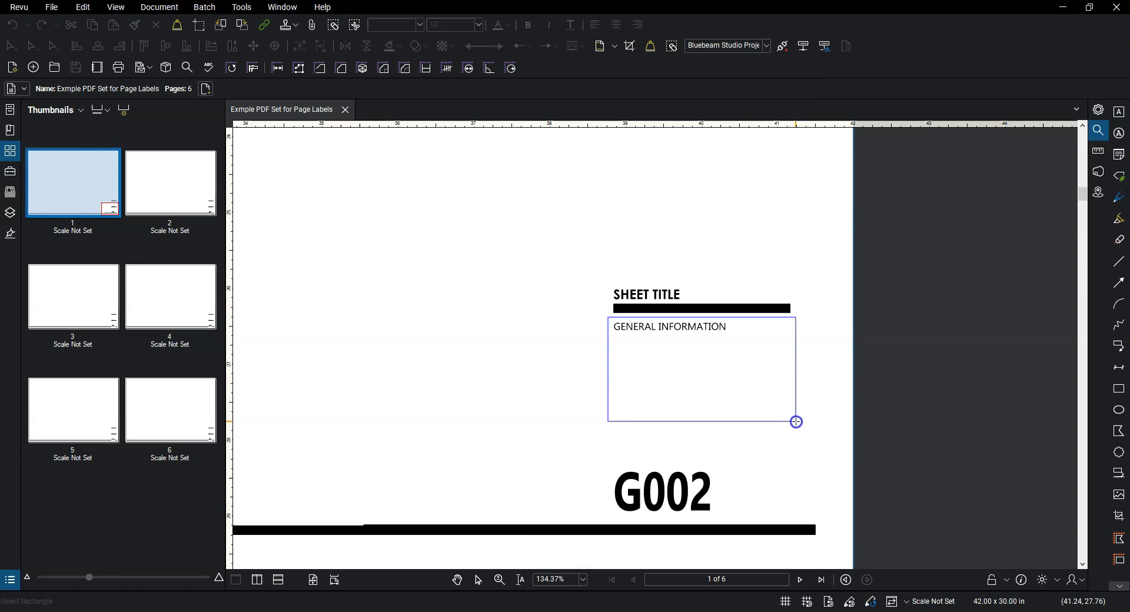
{"action": "left_click_drag", "start_coordinate": [797, 422], "coordinate": [795, 418]}
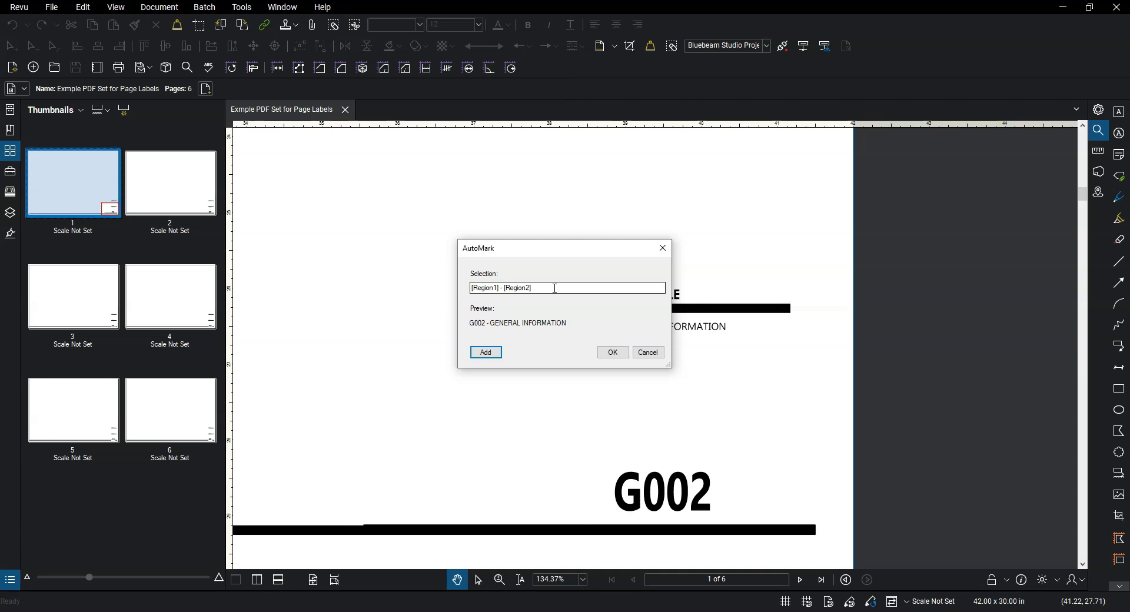
Insert the prefix "T123456 - " in front of [Region1] in the label format
{"action": "left_click", "coordinate": [555, 288]}
{"action": "left_click", "coordinate": [474, 288]}
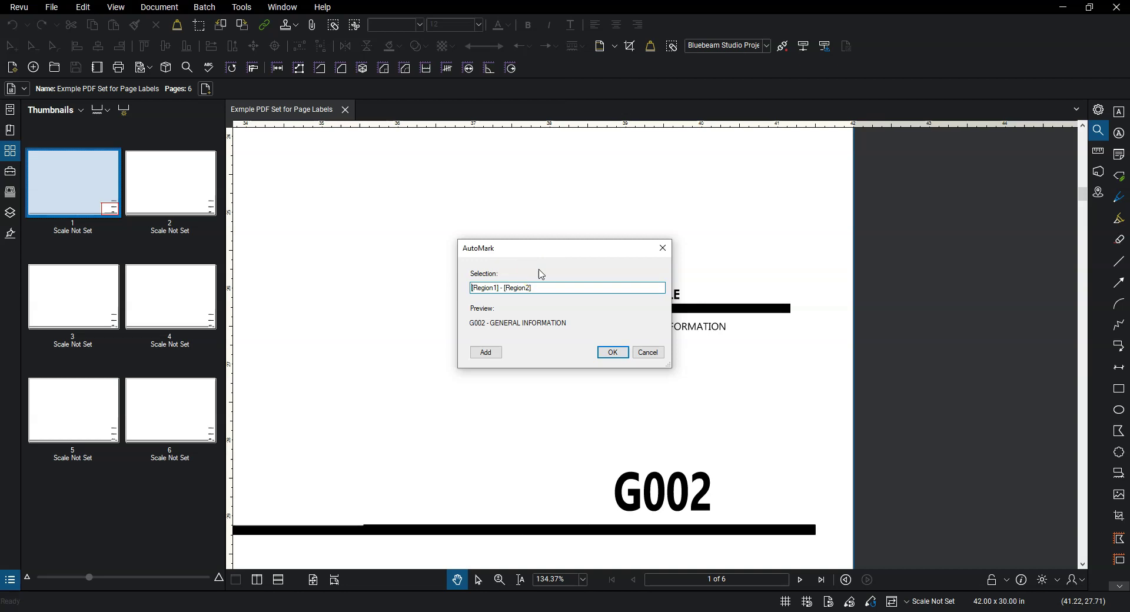
{"action": "left_click", "coordinate": [495, 323]}
{"action": "type", "text": "T123456 -"}
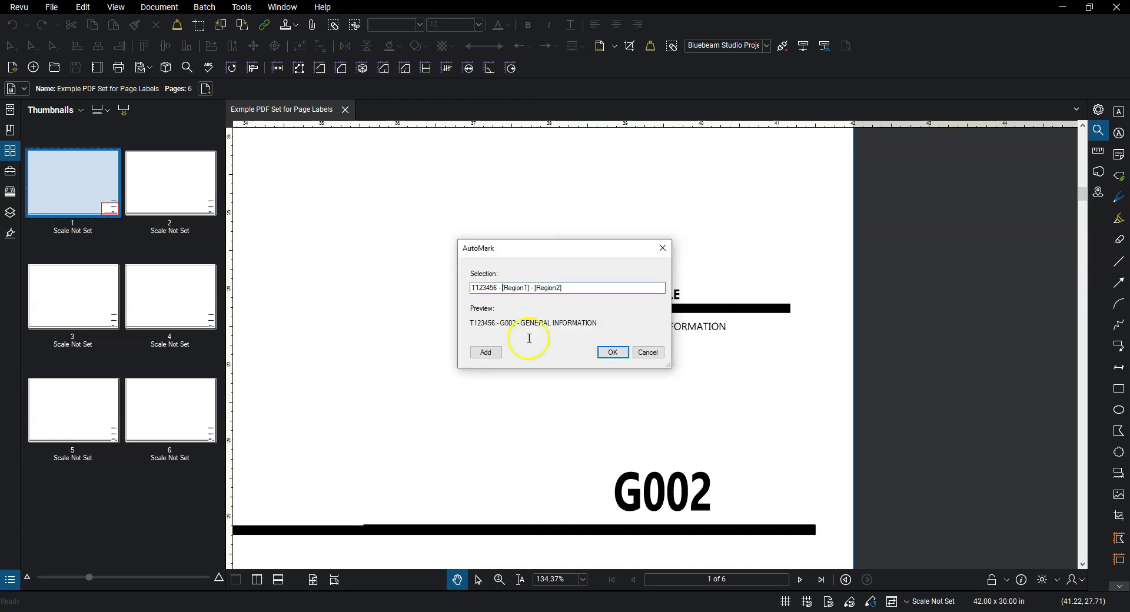
Check the parts of the label preview, accept the format and create the page labels for All Pages (1 - 6)
{"action": "left_click_drag", "start_coordinate": [472, 324], "coordinate": [496, 328]}
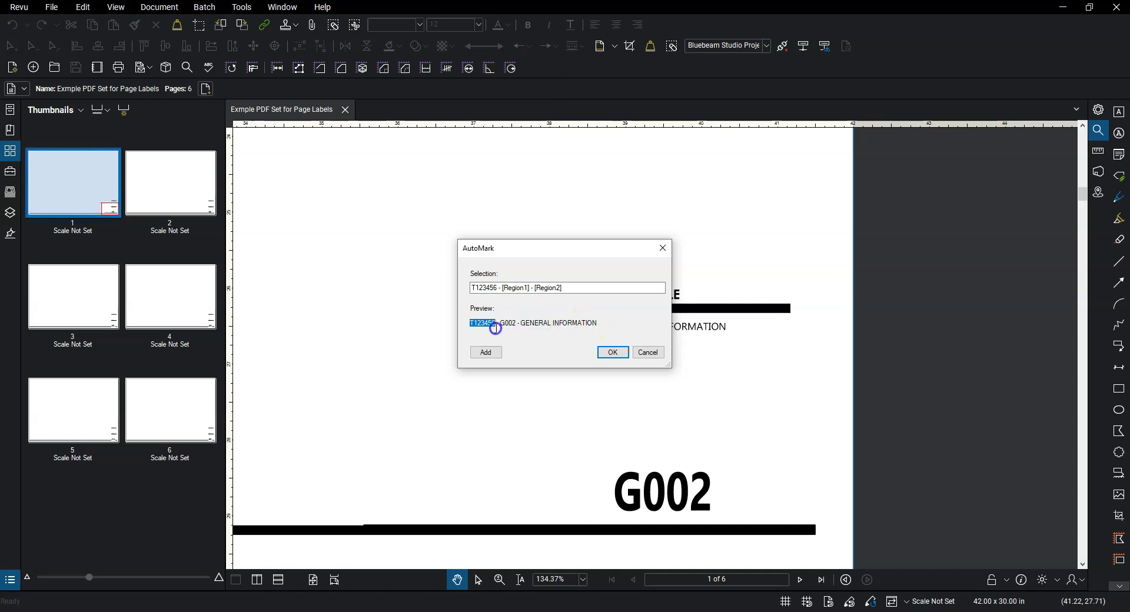
{"action": "left_click", "coordinate": [511, 323]}
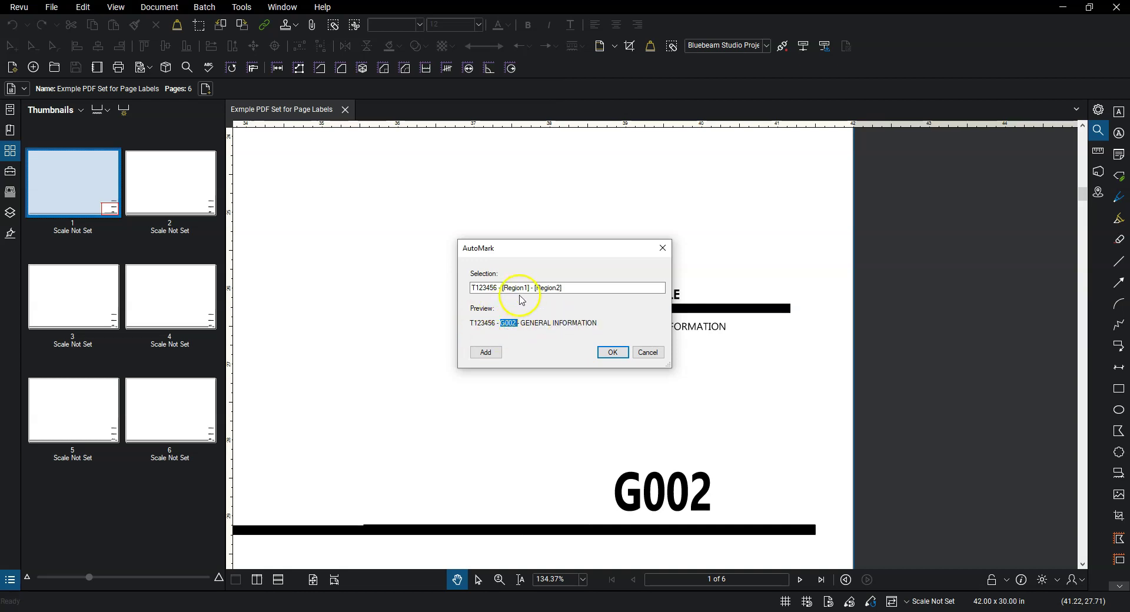
{"action": "left_click", "coordinate": [534, 323]}
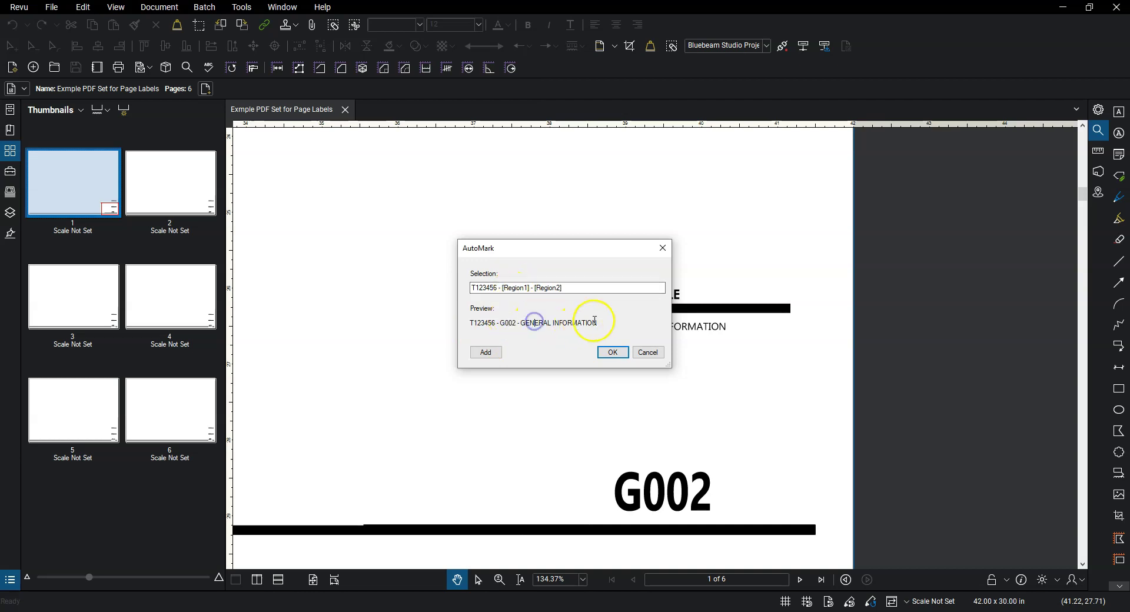
{"action": "left_click_drag", "start_coordinate": [611, 323], "coordinate": [520, 319]}
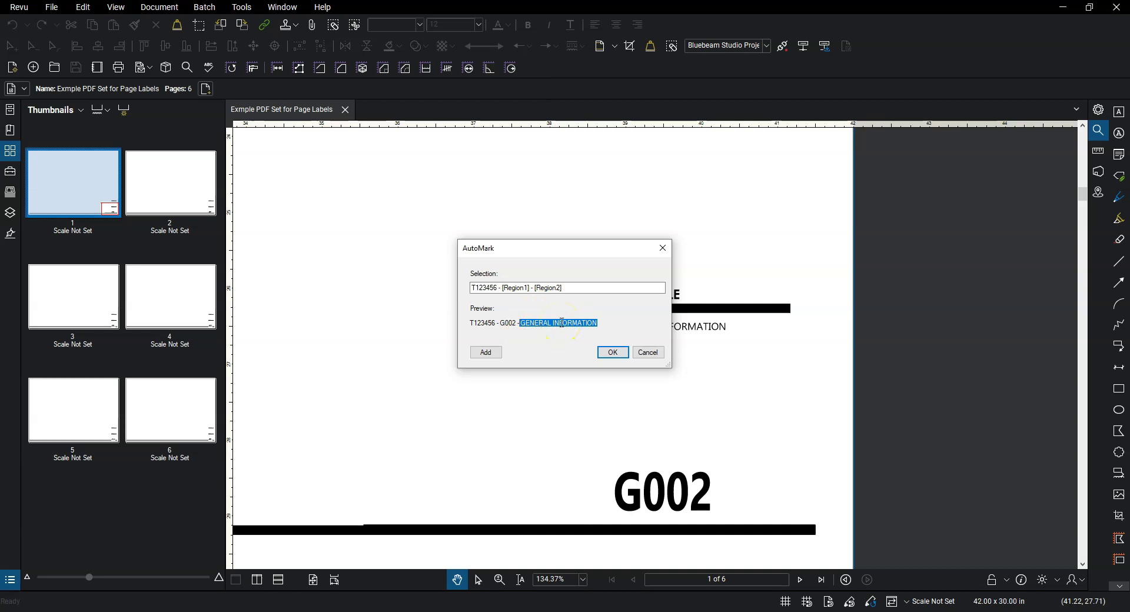
{"action": "left_click", "coordinate": [606, 352]}
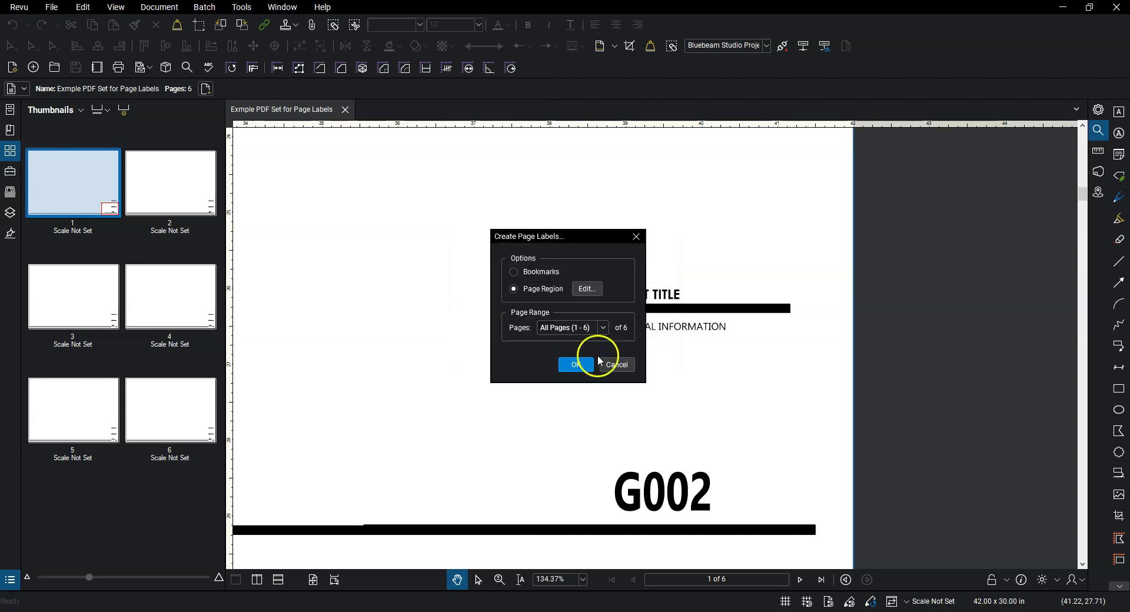
{"action": "left_click", "coordinate": [567, 330]}
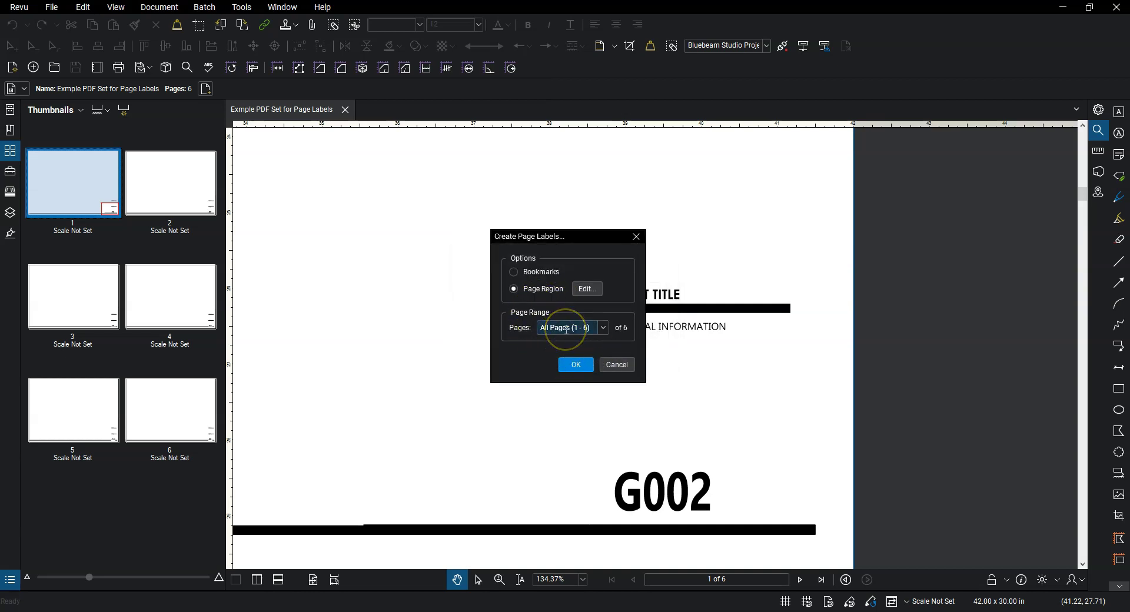
{"action": "left_click", "coordinate": [577, 367]}
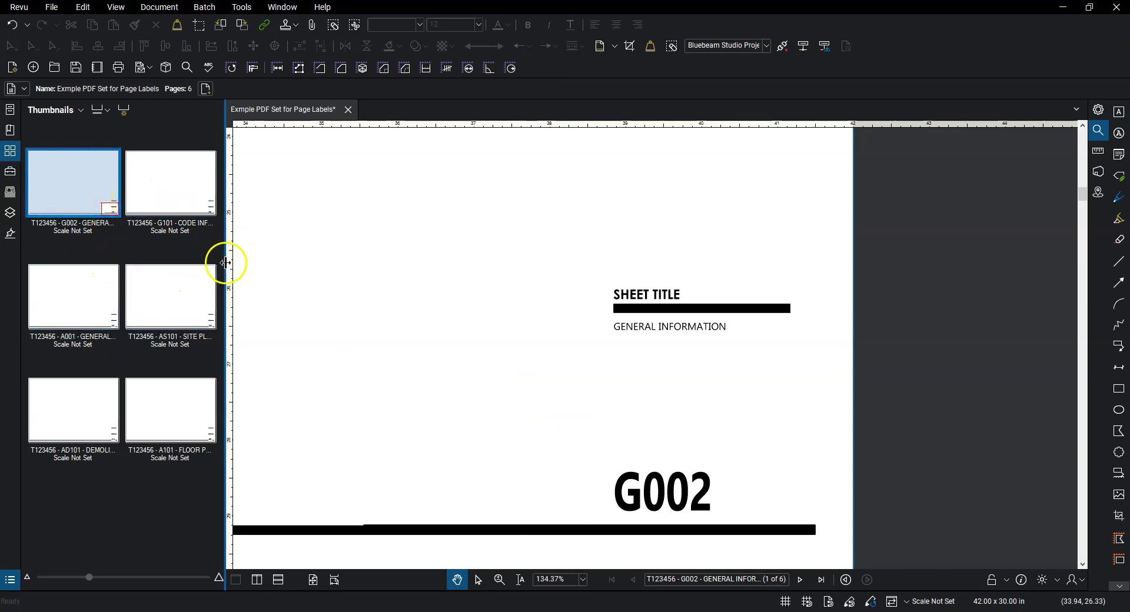
Widen the thumbnail area, enlarge the thumbnails and compare the second page's label with the sheet number and title in its title block
{"action": "left_click_drag", "start_coordinate": [226, 261], "coordinate": [313, 276]}
{"action": "left_click_drag", "start_coordinate": [115, 578], "coordinate": [184, 577]}
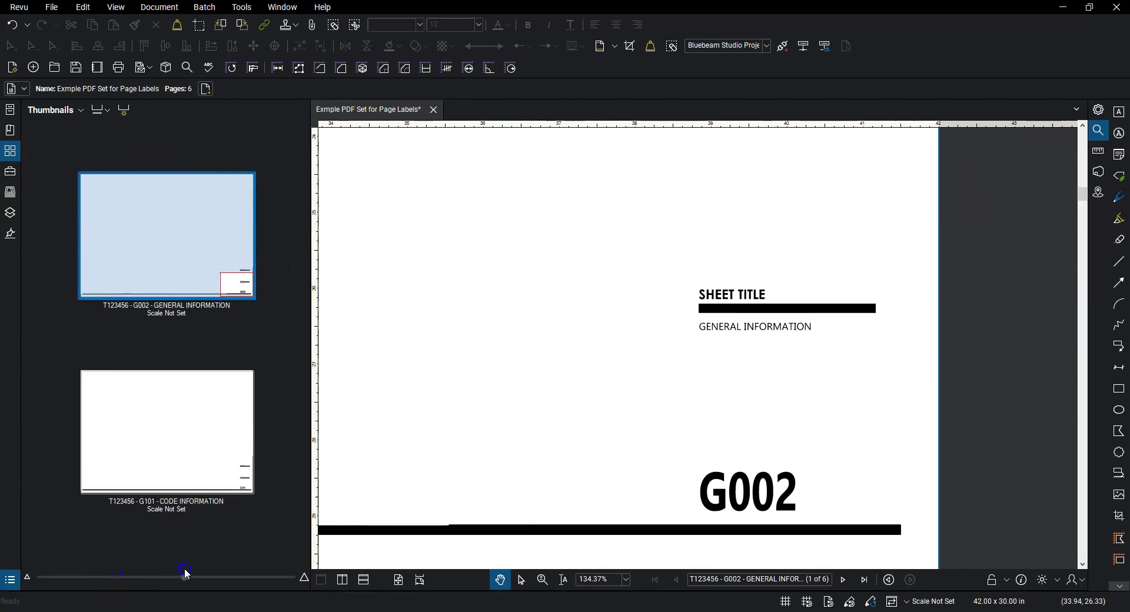
{"action": "left_click", "coordinate": [164, 235]}
{"action": "left_click", "coordinate": [154, 474]}
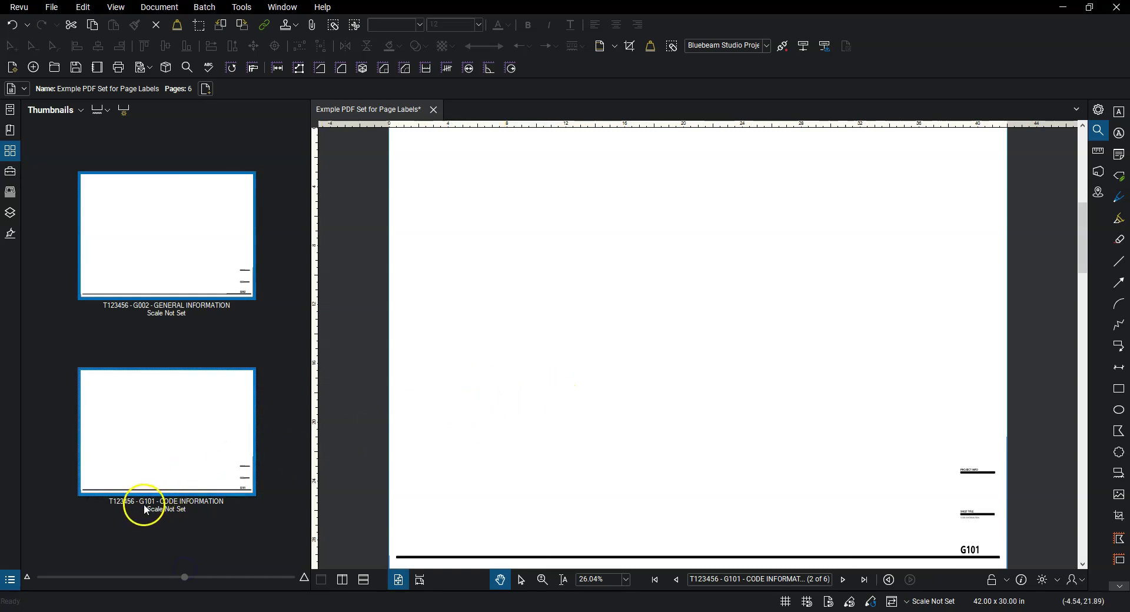
{"action": "scroll", "coordinate": [988, 543], "scroll_direction": "up", "scroll_amount": 5}
{"action": "scroll", "coordinate": [988, 543], "scroll_direction": "up", "scroll_amount": 3}
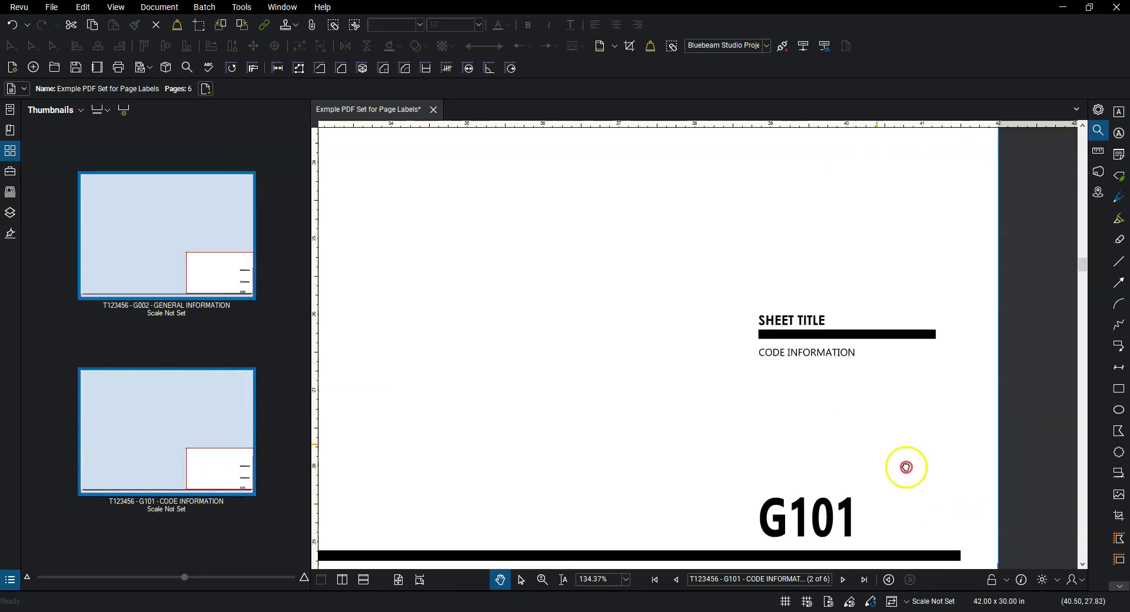
{"action": "scroll", "coordinate": [898, 452], "scroll_direction": "down", "scroll_amount": 5}
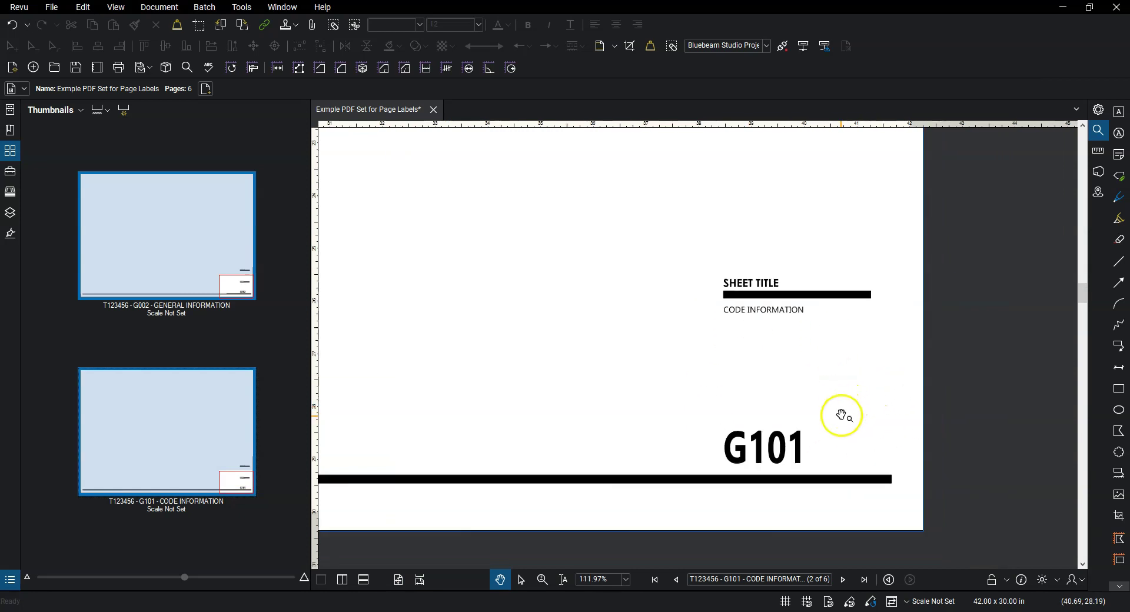
{"action": "scroll", "coordinate": [162, 415], "scroll_direction": "down", "scroll_amount": 10}
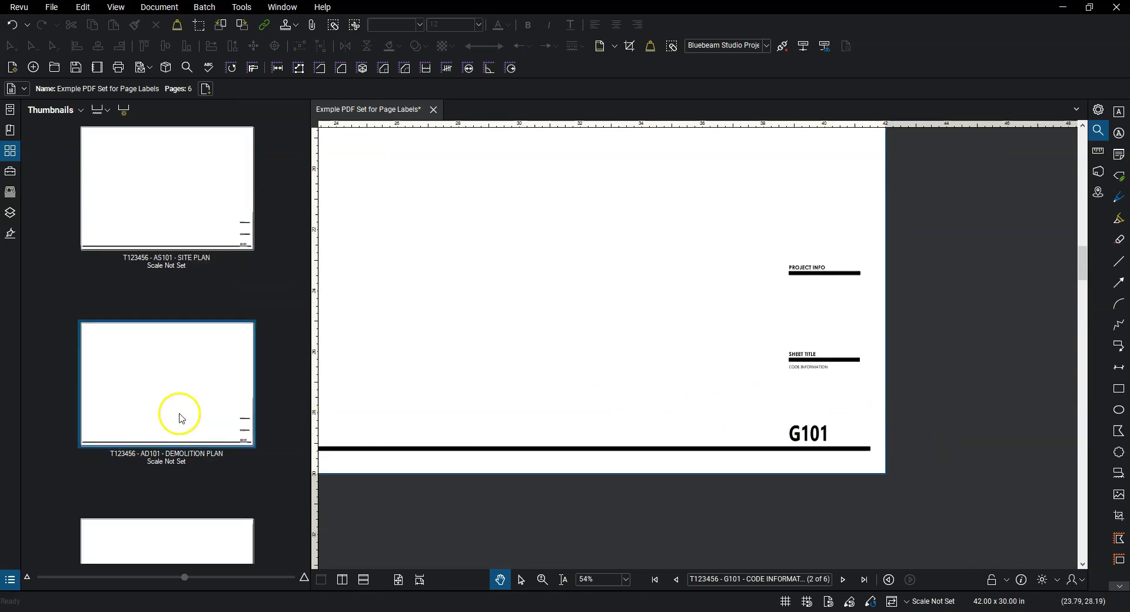
Compare the demolition plan page's label with its title block, return to page G101 and reduce the thumbnails to two columns
{"action": "left_click", "coordinate": [185, 310]}
{"action": "scroll", "coordinate": [989, 535], "scroll_direction": "up", "scroll_amount": 6}
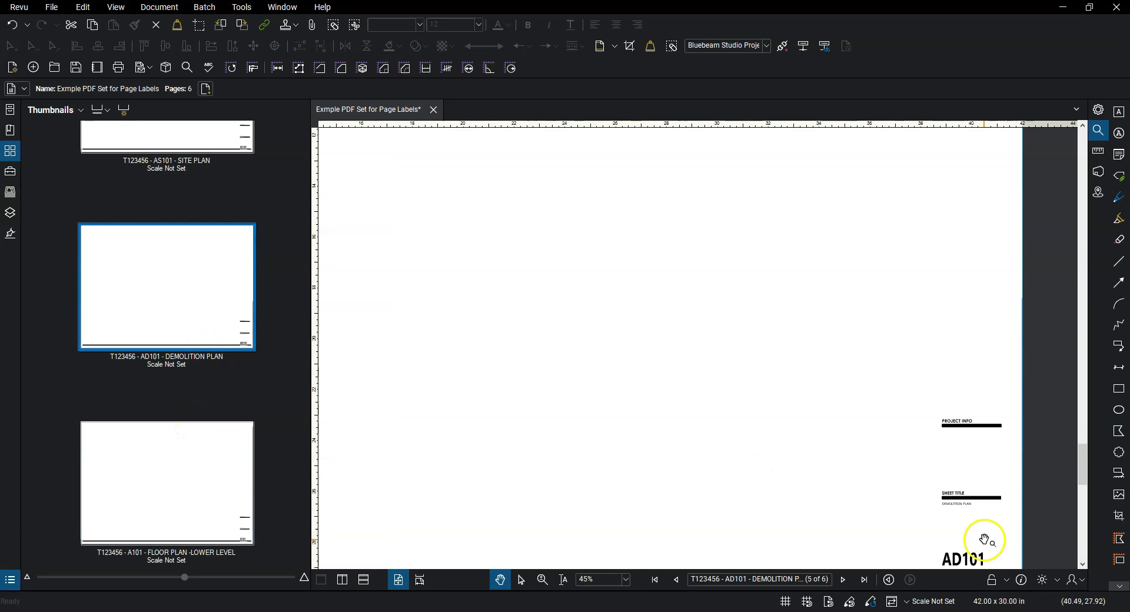
{"action": "scroll", "coordinate": [894, 478], "scroll_direction": "down", "scroll_amount": 5}
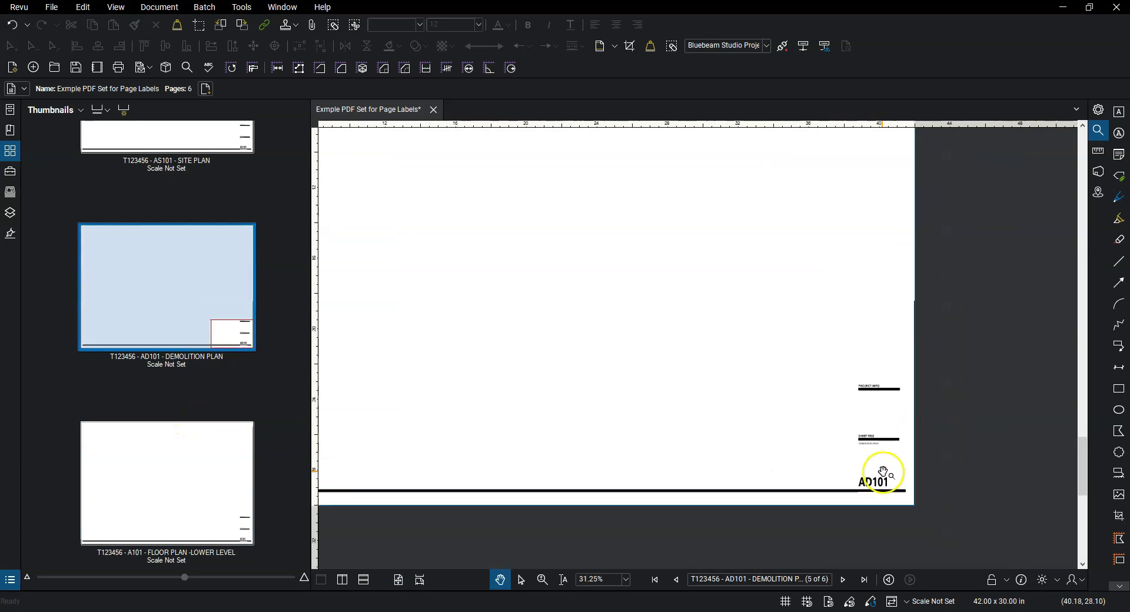
{"action": "scroll", "coordinate": [195, 483], "scroll_direction": "up", "scroll_amount": 3}
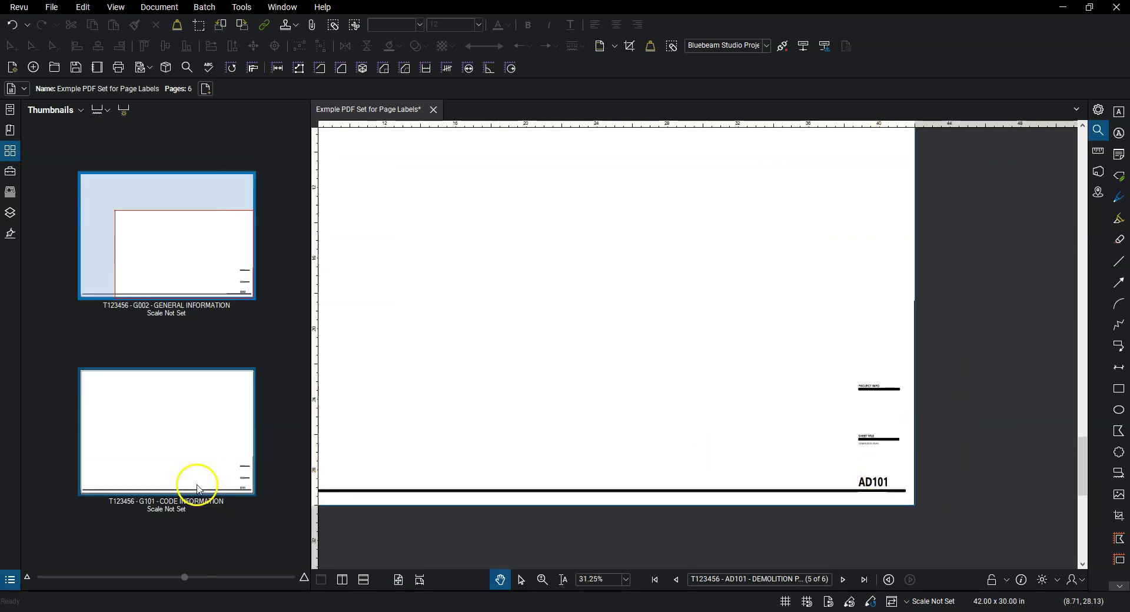
{"action": "scroll", "coordinate": [197, 382], "scroll_direction": "up", "scroll_amount": 8}
{"action": "left_click", "coordinate": [200, 424]}
{"action": "left_click_drag", "start_coordinate": [182, 582], "coordinate": [135, 566]}
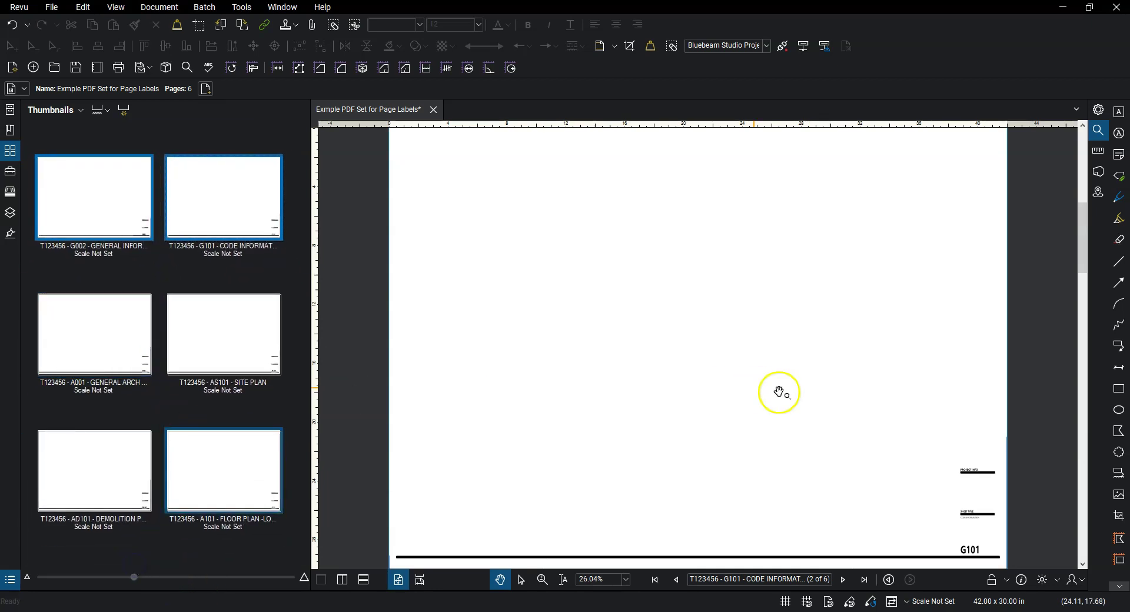
Set up extraction of All Pages (1 - 6) as separate files named by page label, without updating hyperlinks to relative paths
{"action": "scroll", "coordinate": [777, 379], "scroll_direction": "down", "scroll_amount": 1}
{"action": "scroll", "coordinate": [775, 381], "scroll_direction": "up", "scroll_amount": 1}
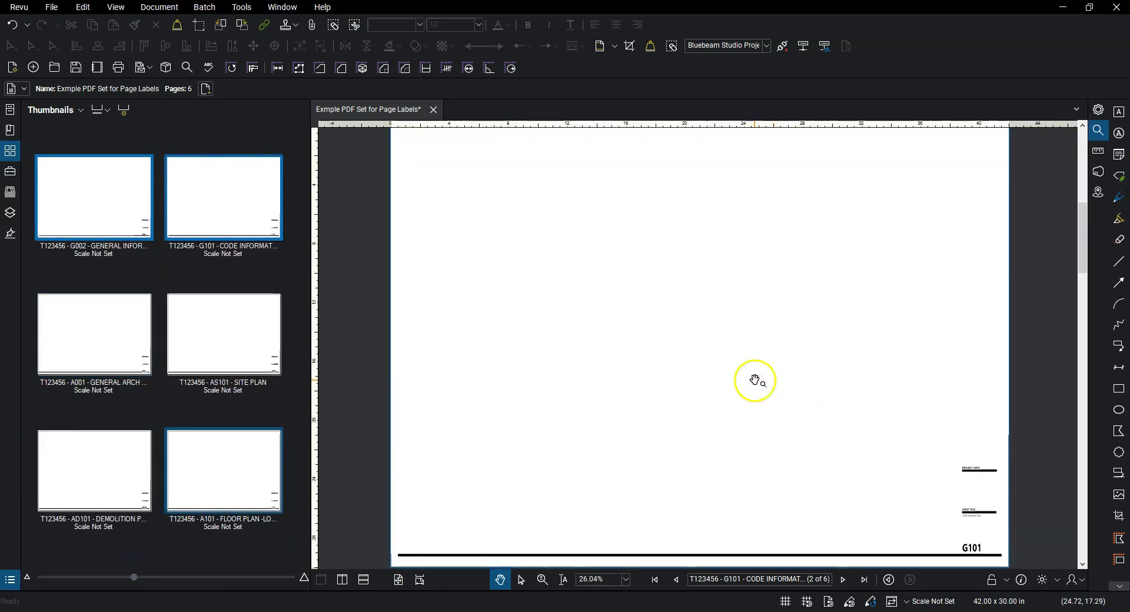
{"action": "left_click", "coordinate": [121, 202]}
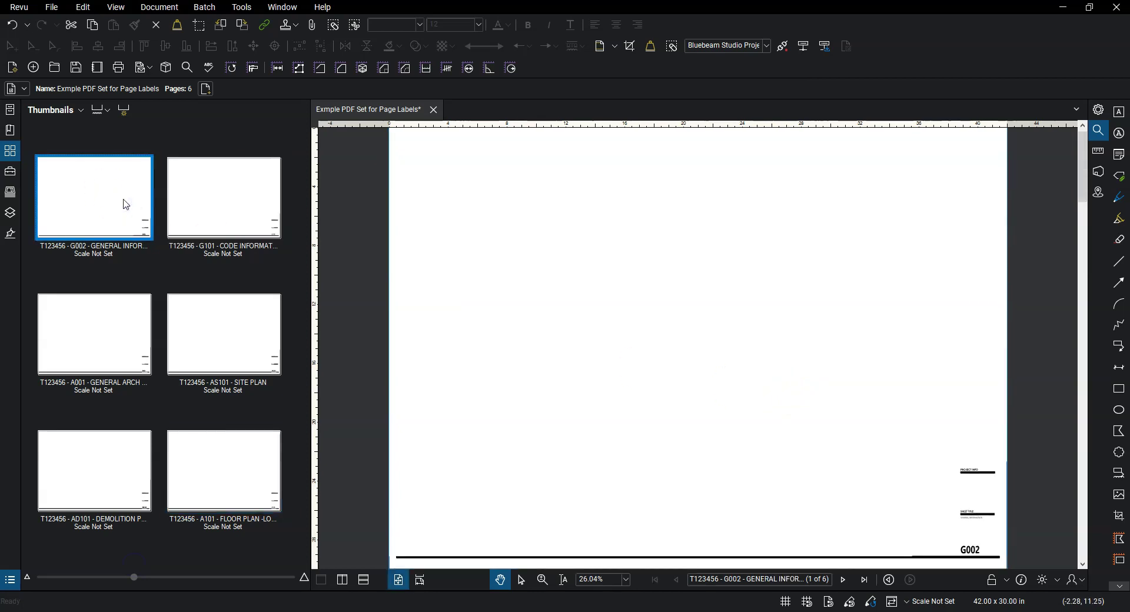
{"action": "right_click", "coordinate": [101, 207]}
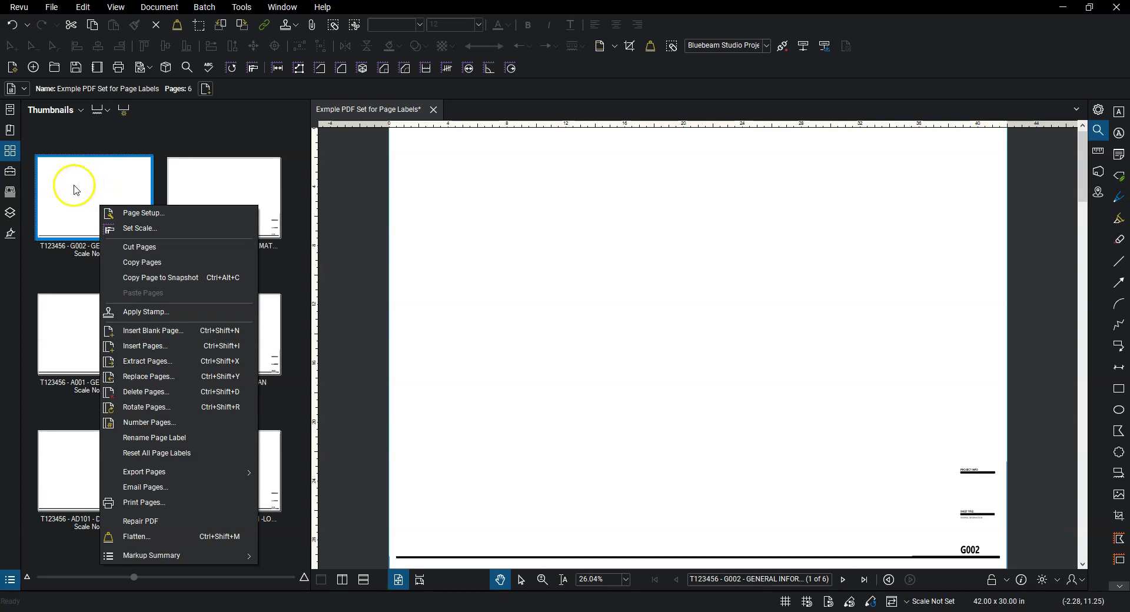
{"action": "left_click", "coordinate": [174, 363]}
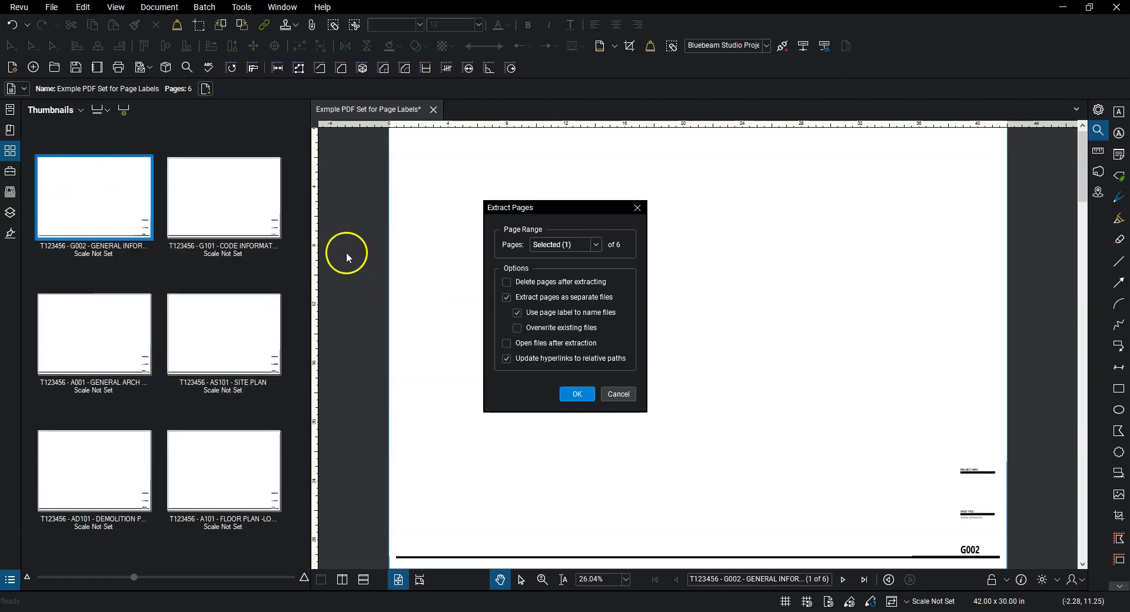
{"action": "left_click", "coordinate": [564, 245]}
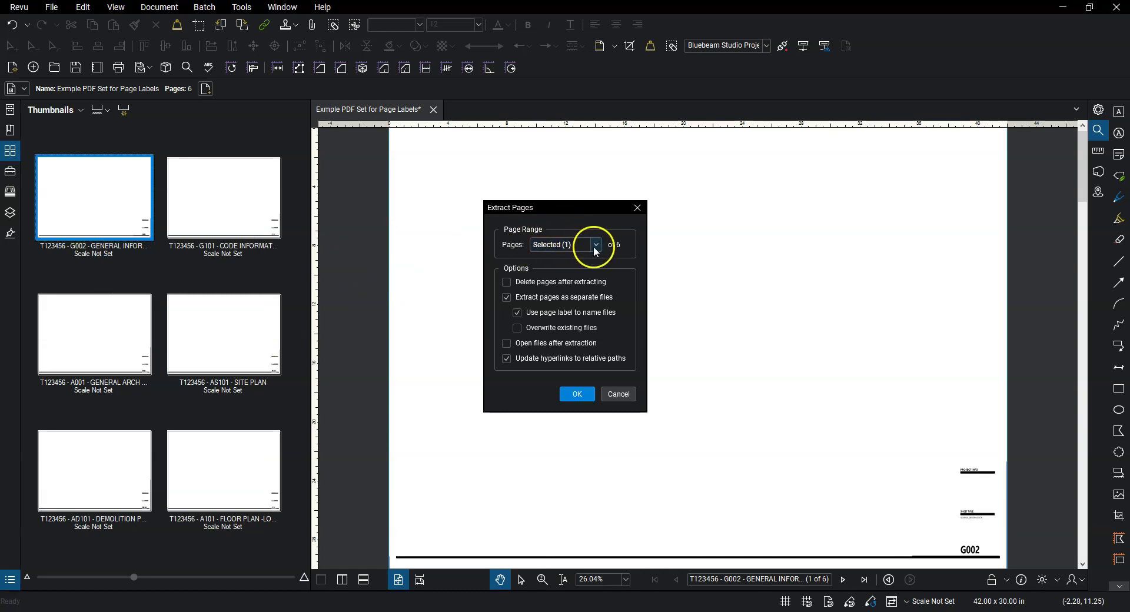
{"action": "left_click", "coordinate": [595, 247]}
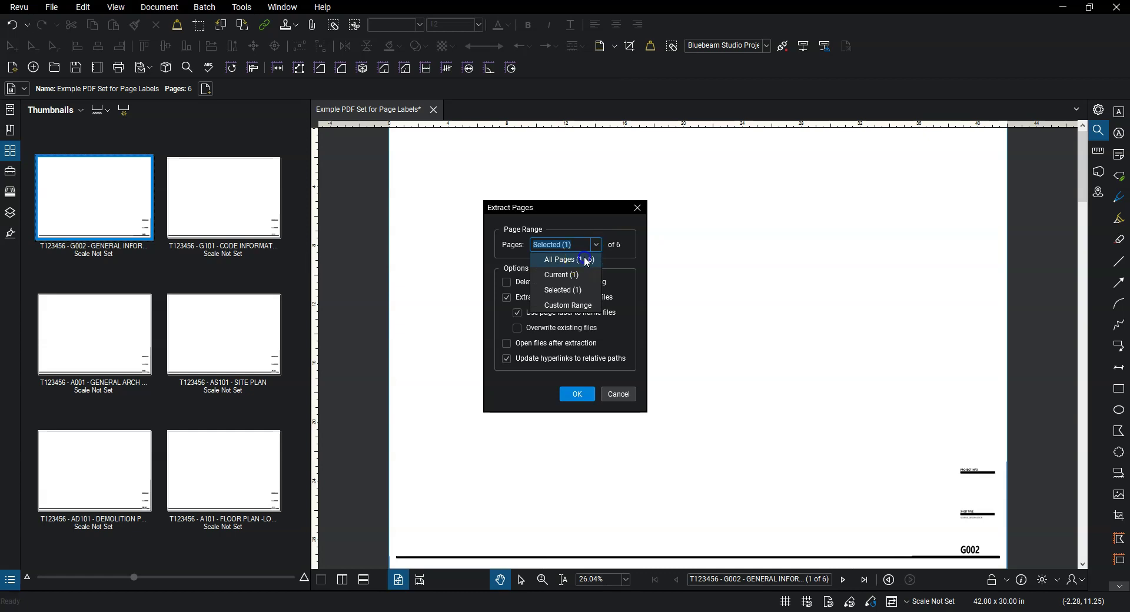
{"action": "left_click", "coordinate": [587, 260]}
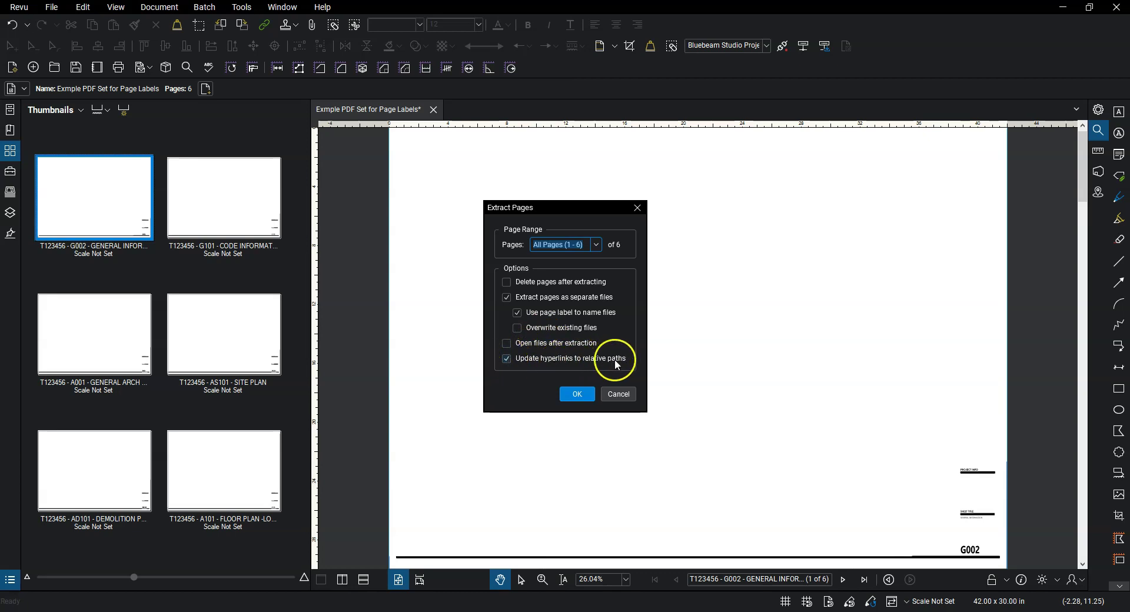
{"action": "left_click", "coordinate": [506, 360]}
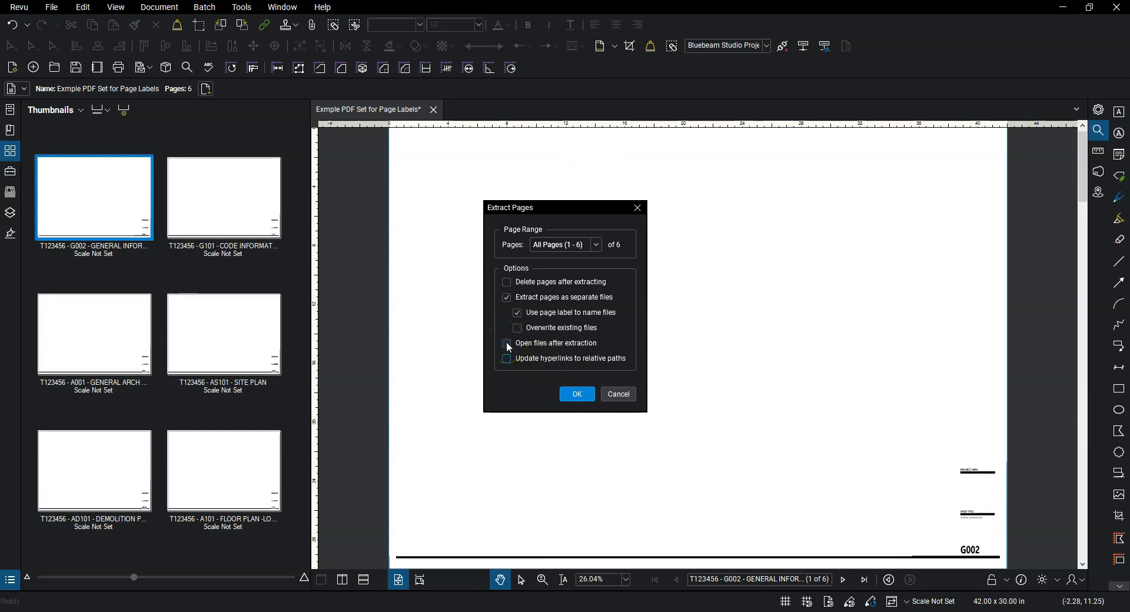
{"action": "left_click", "coordinate": [576, 393]}
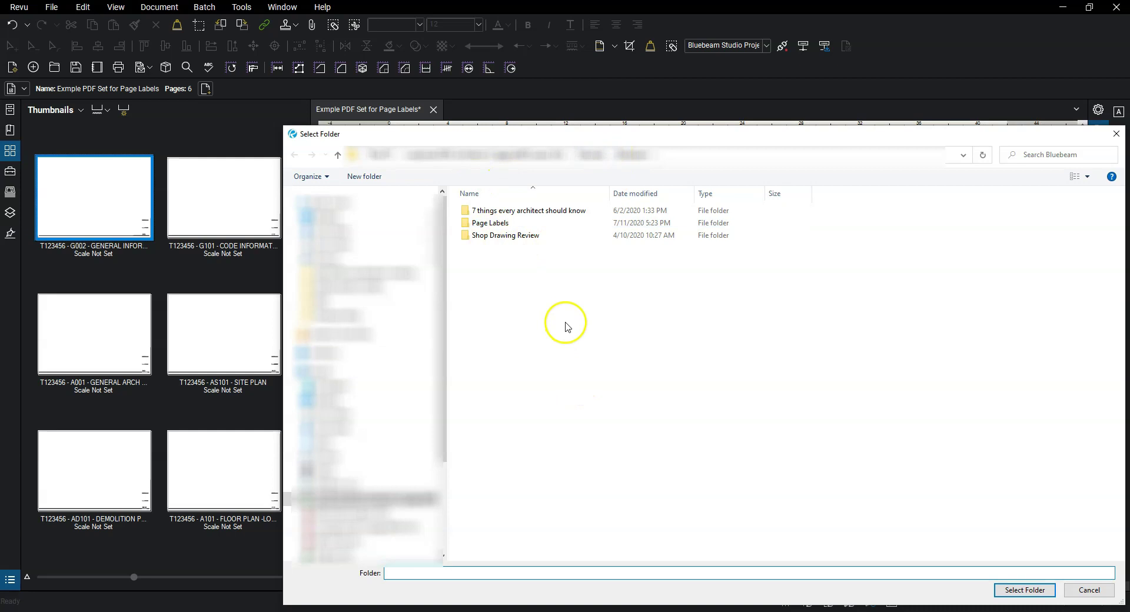
Create a folder named "State Upload Example" and extract the pages into it
{"action": "left_click", "coordinate": [359, 176]}
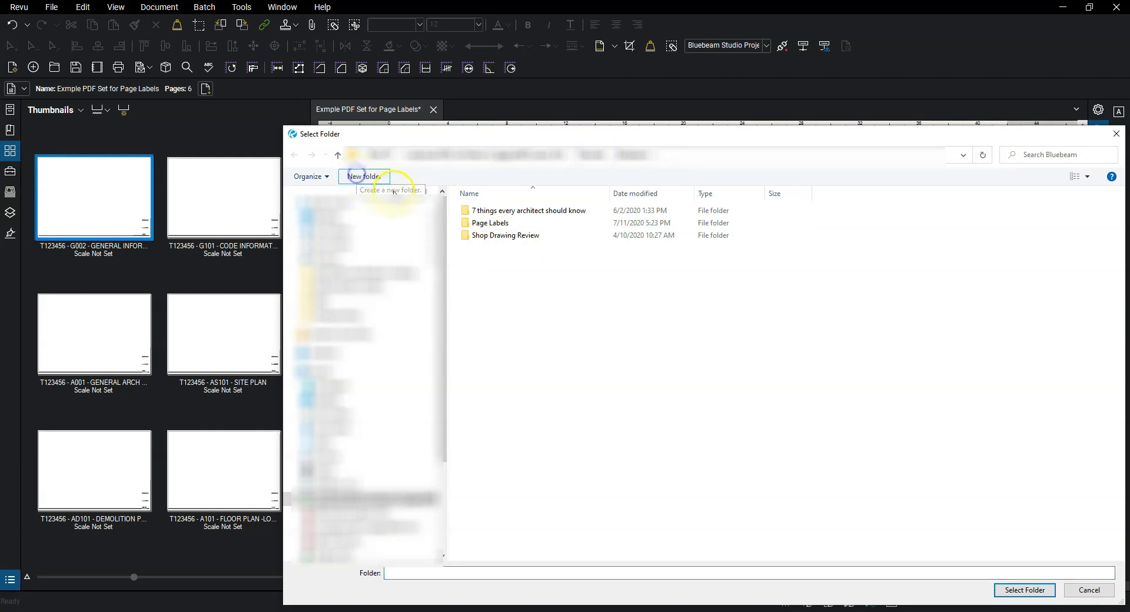
{"action": "type", "text": "State Upload Example"}
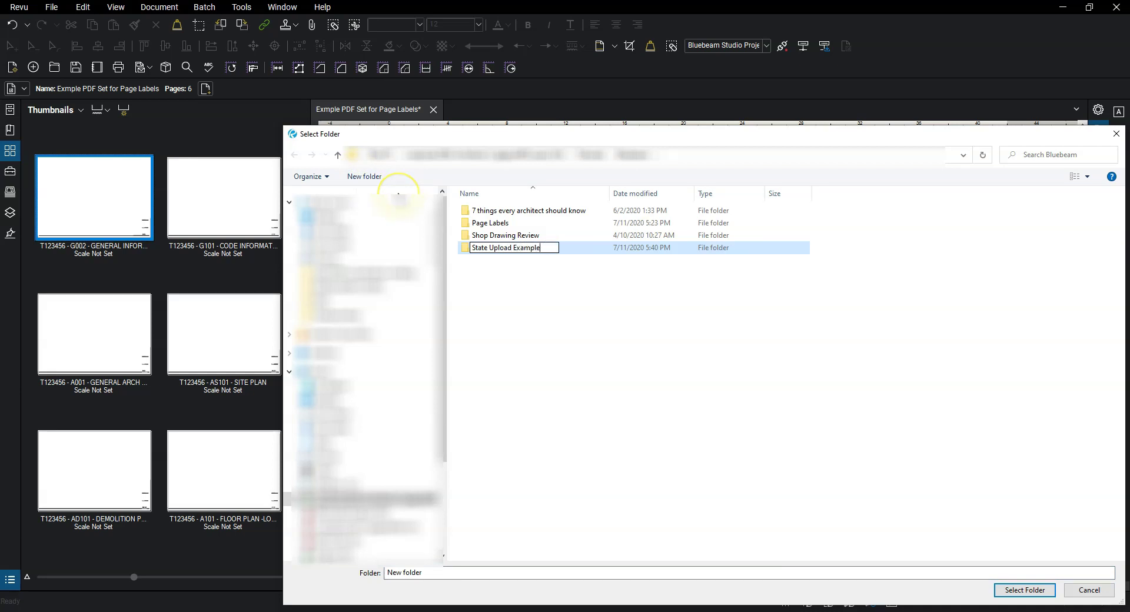
{"action": "left_click", "coordinate": [526, 252]}
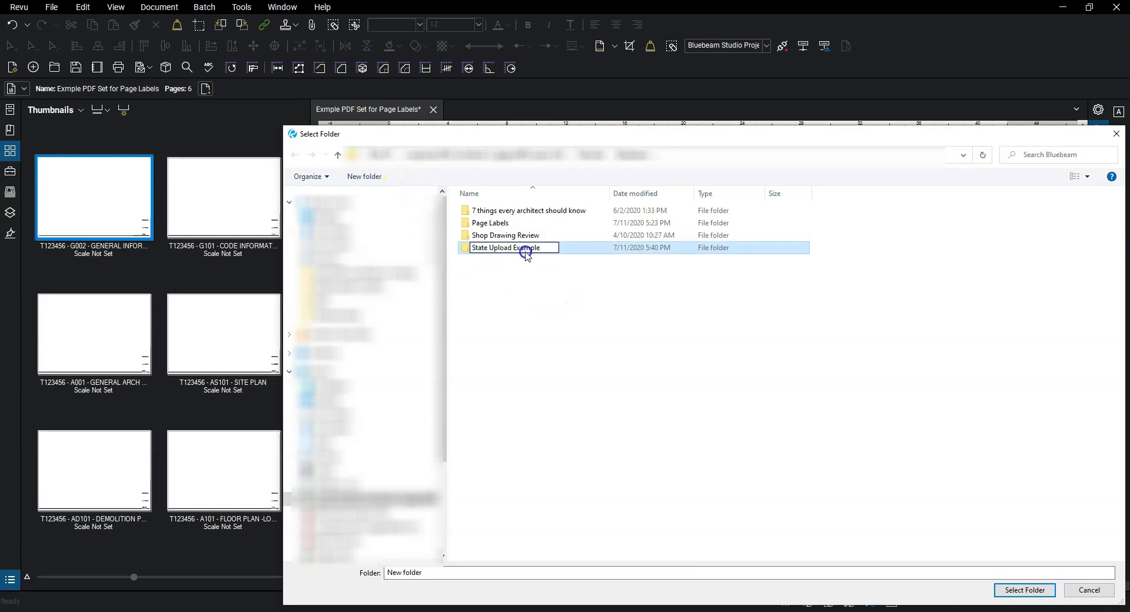
{"action": "left_click", "coordinate": [534, 252]}
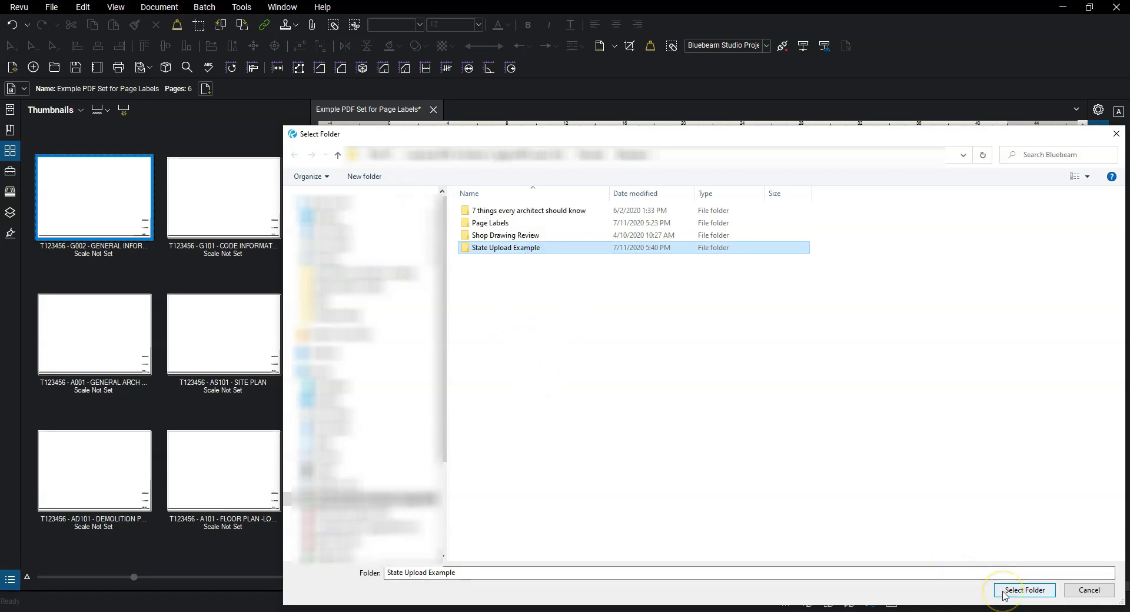
{"action": "left_click", "coordinate": [1024, 590]}
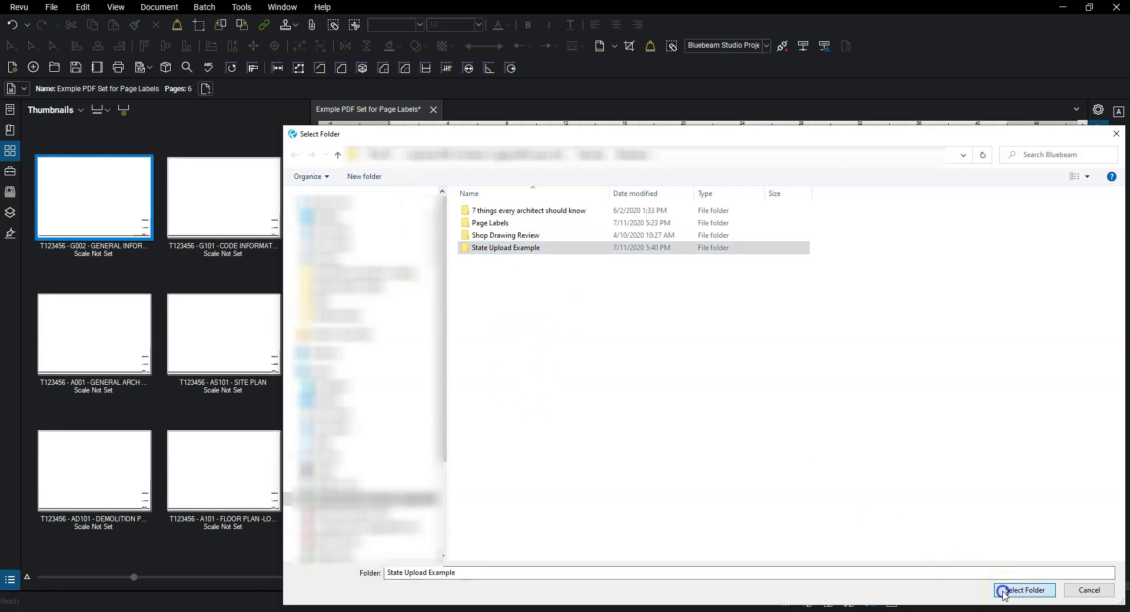
{"action": "left_click", "coordinate": [574, 394]}
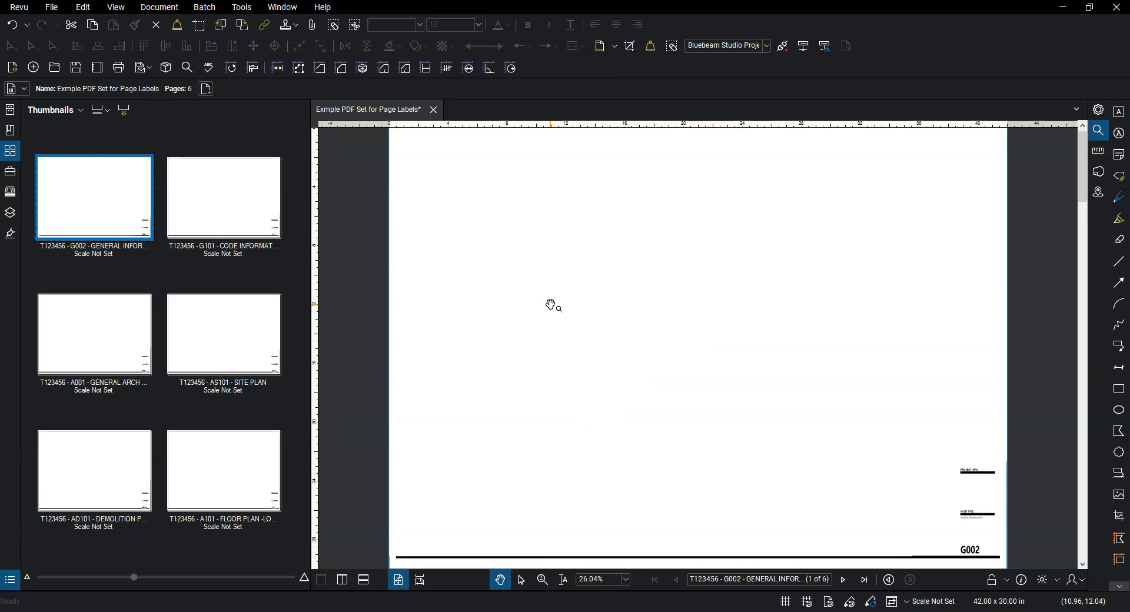
Switch to File Explorer and open the State Upload Example folder inside the Bluebeam folder under Tutorials
{"action": "left_click", "coordinate": [462, 513]}
{"action": "left_click", "coordinate": [421, 567]}
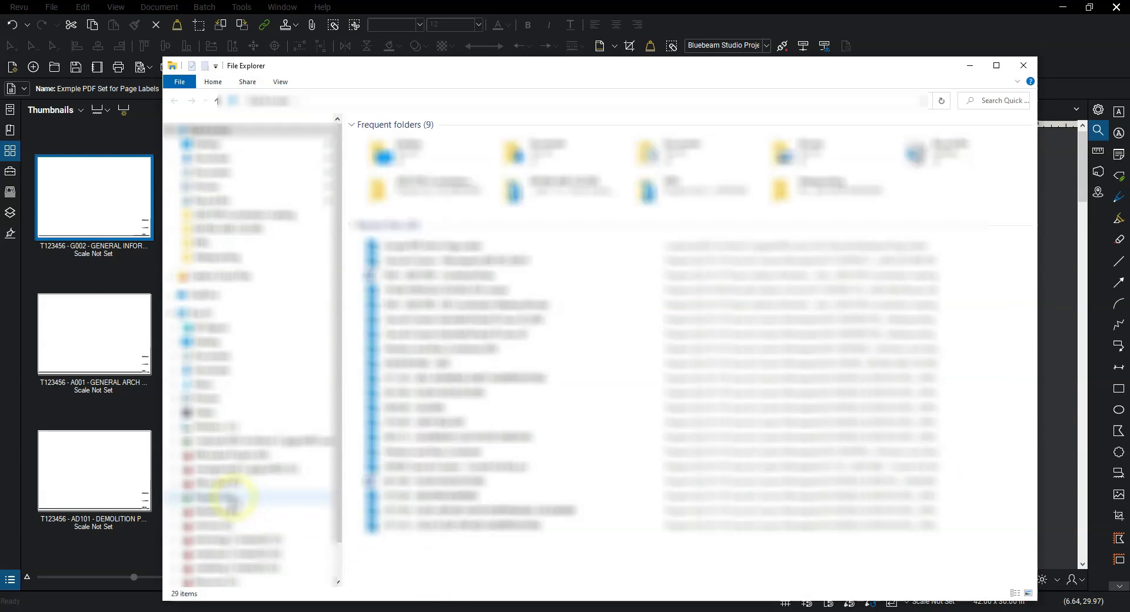
{"action": "left_click", "coordinate": [254, 478]}
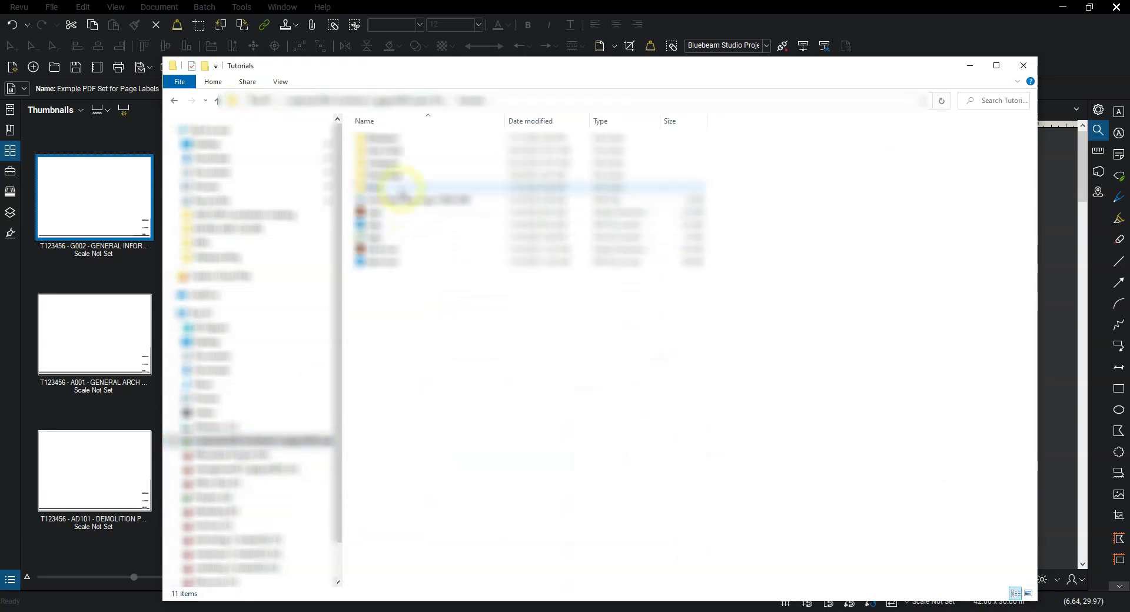
{"action": "double_click", "coordinate": [396, 151]}
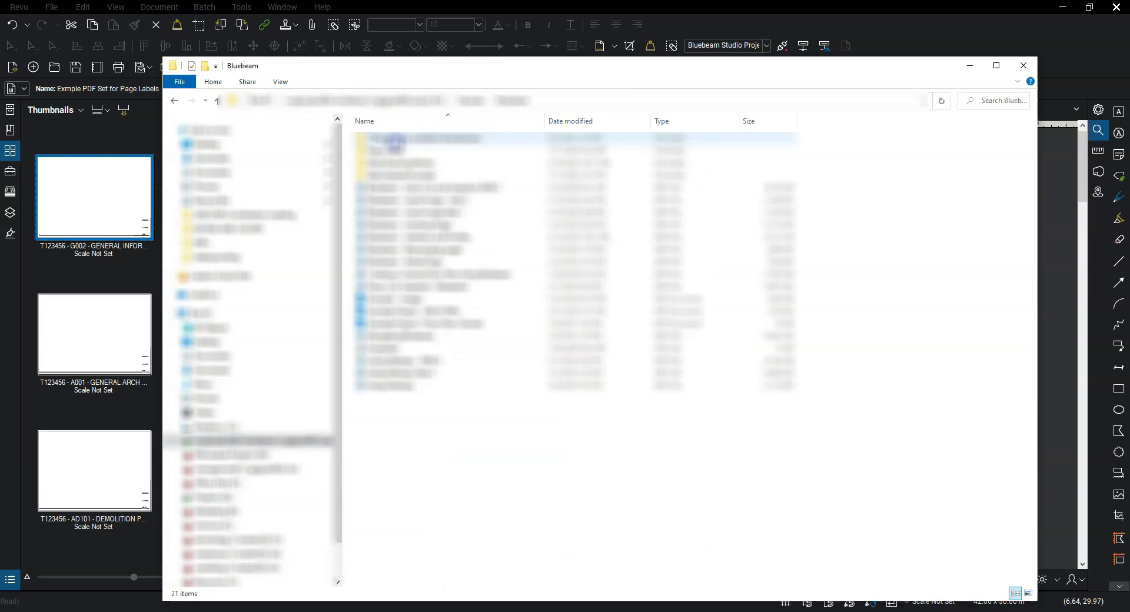
{"action": "double_click", "coordinate": [402, 176]}
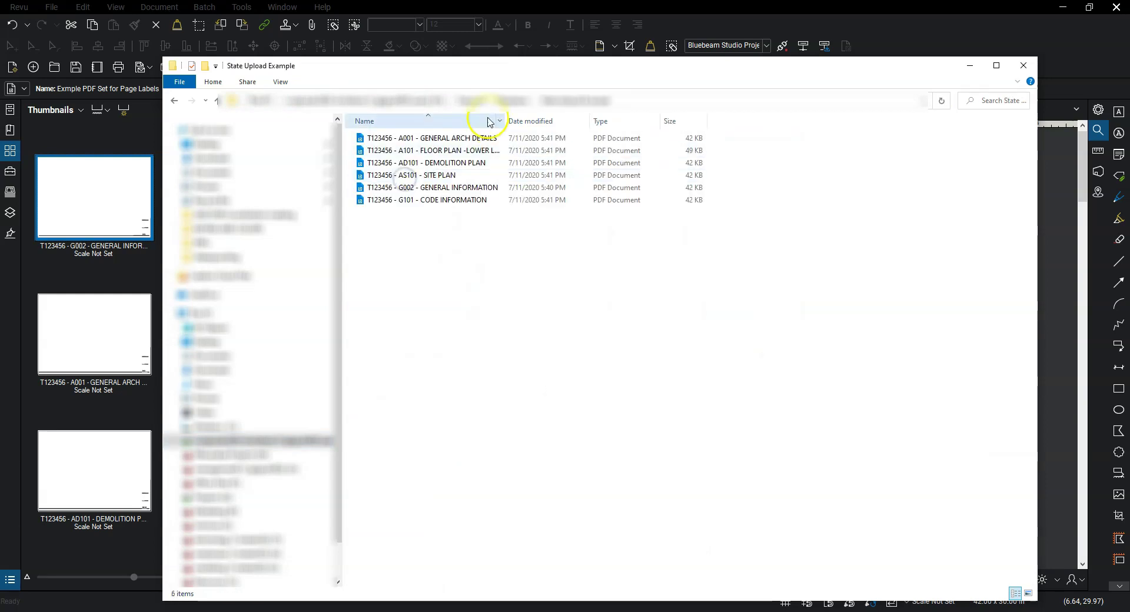
Widen the Name column to fit the full file names and check the names of the extracted PDFs
{"action": "left_click_drag", "start_coordinate": [506, 120], "coordinate": [746, 113]}
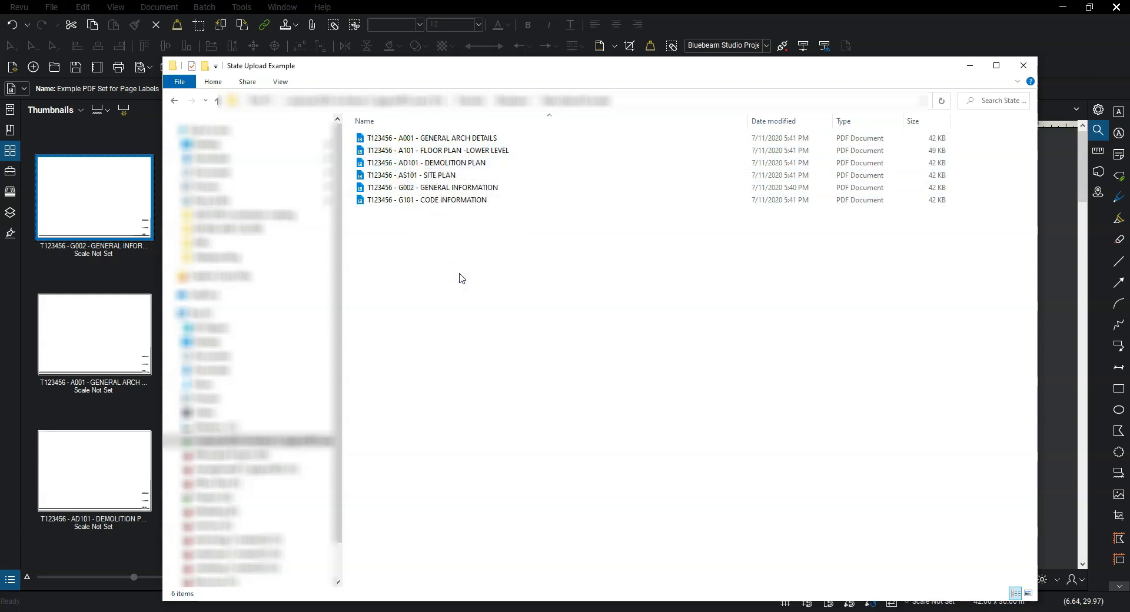
{"action": "left_click", "coordinate": [489, 142]}
{"action": "left_click", "coordinate": [490, 142]}
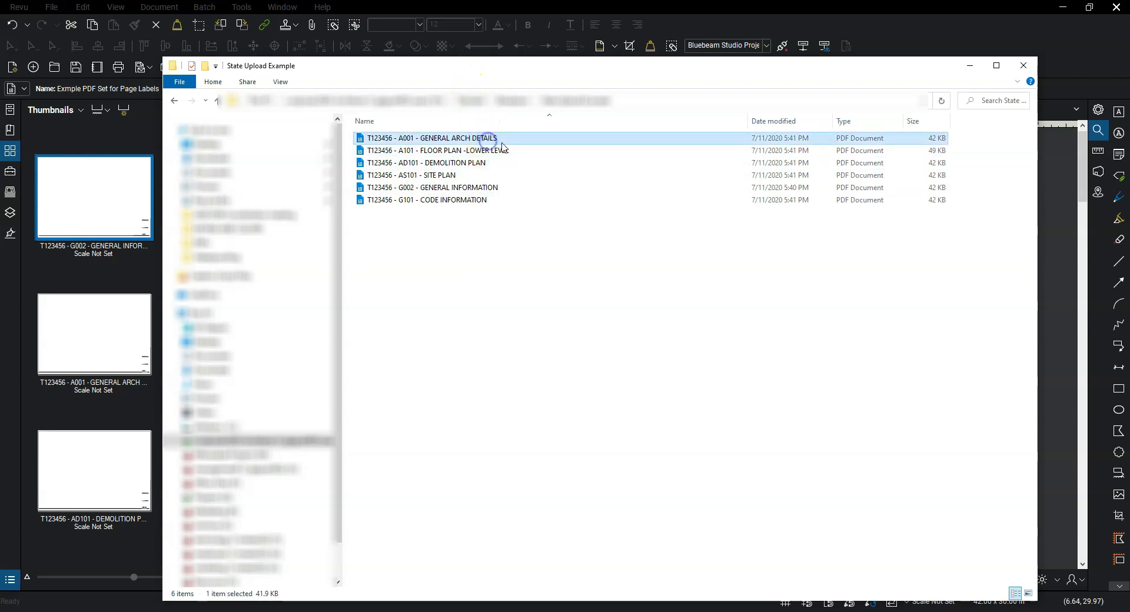
{"action": "left_click", "coordinate": [510, 255]}
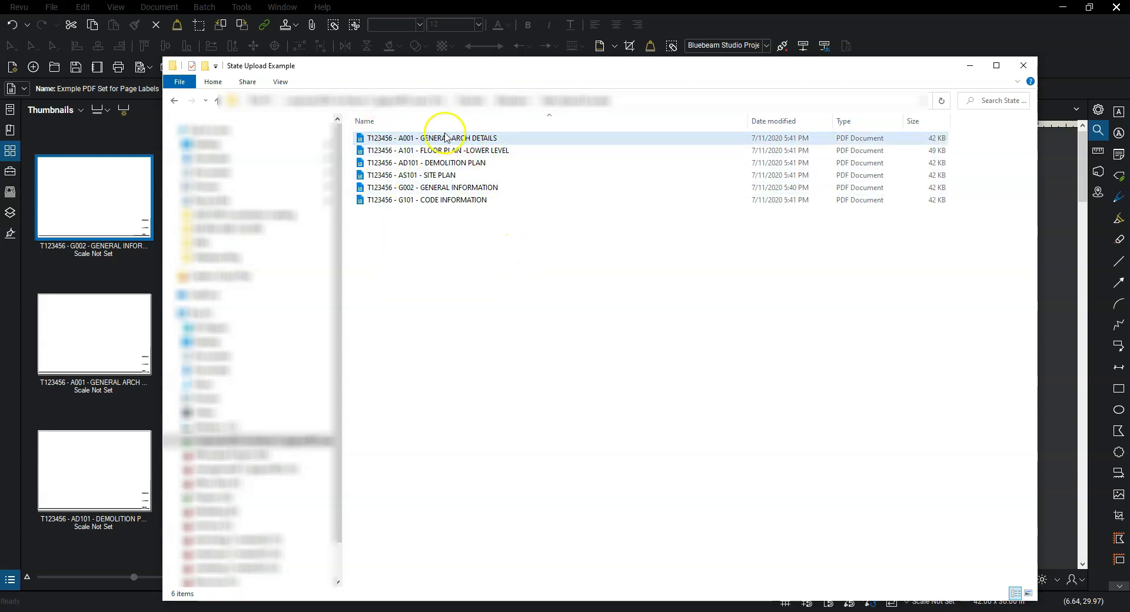